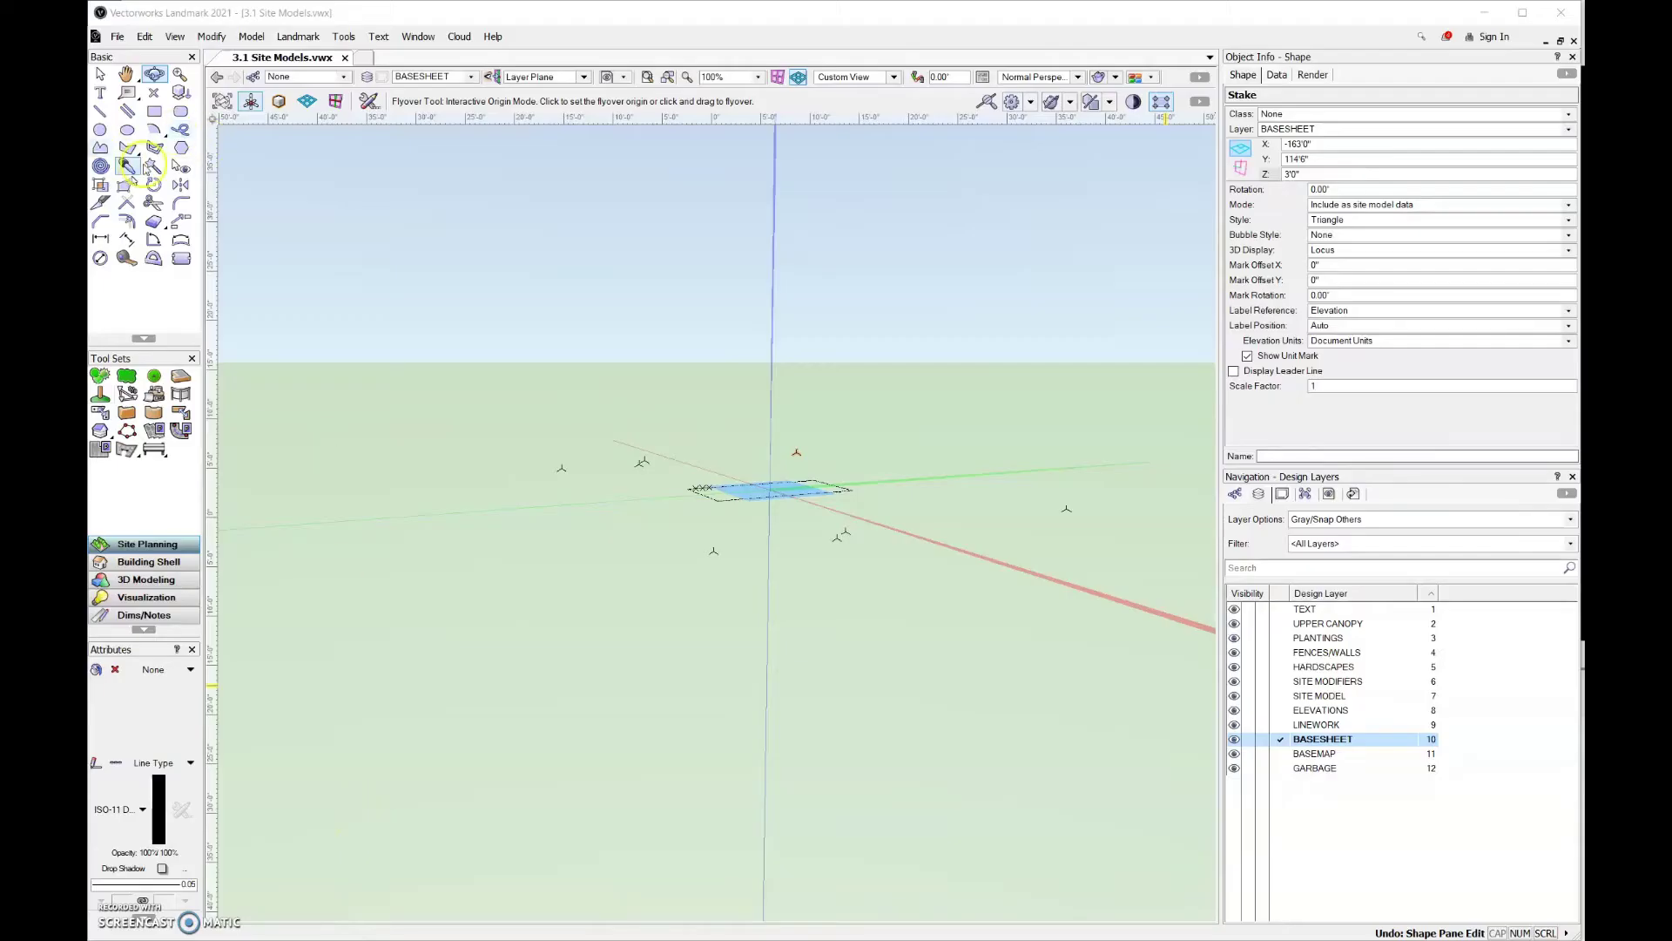
Select all eight stakes with Select Similar, move them to ELEVATIONS, and make that layer active
{"action": "left_click", "coordinate": [153, 166]}
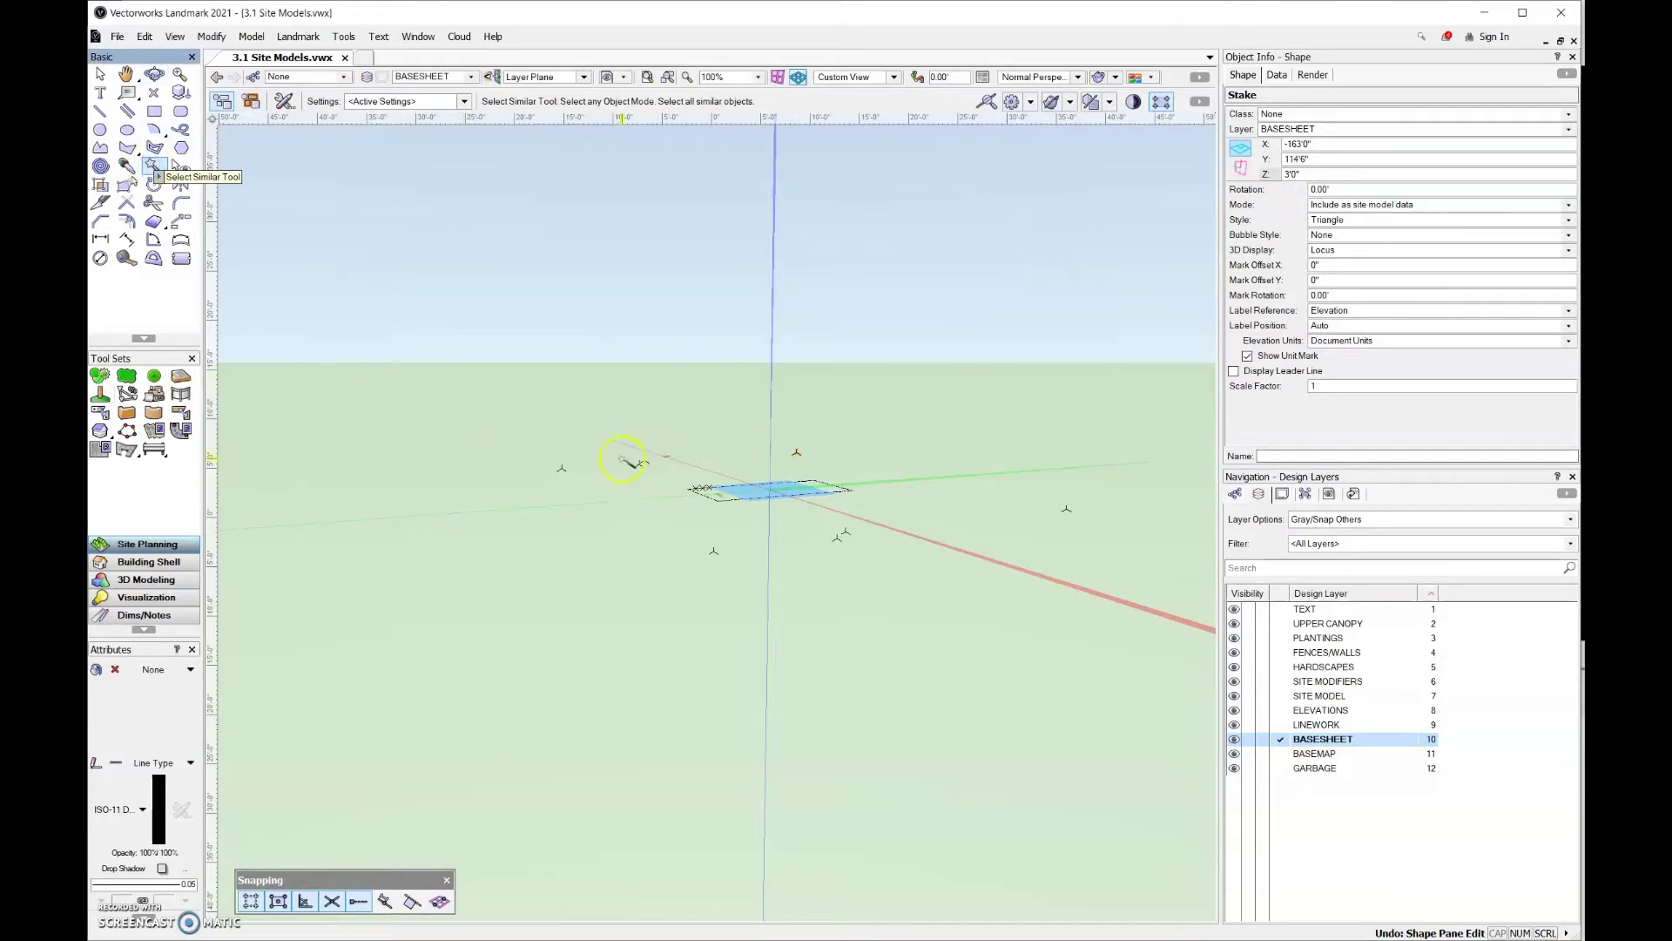
{"action": "left_click", "coordinate": [797, 452]}
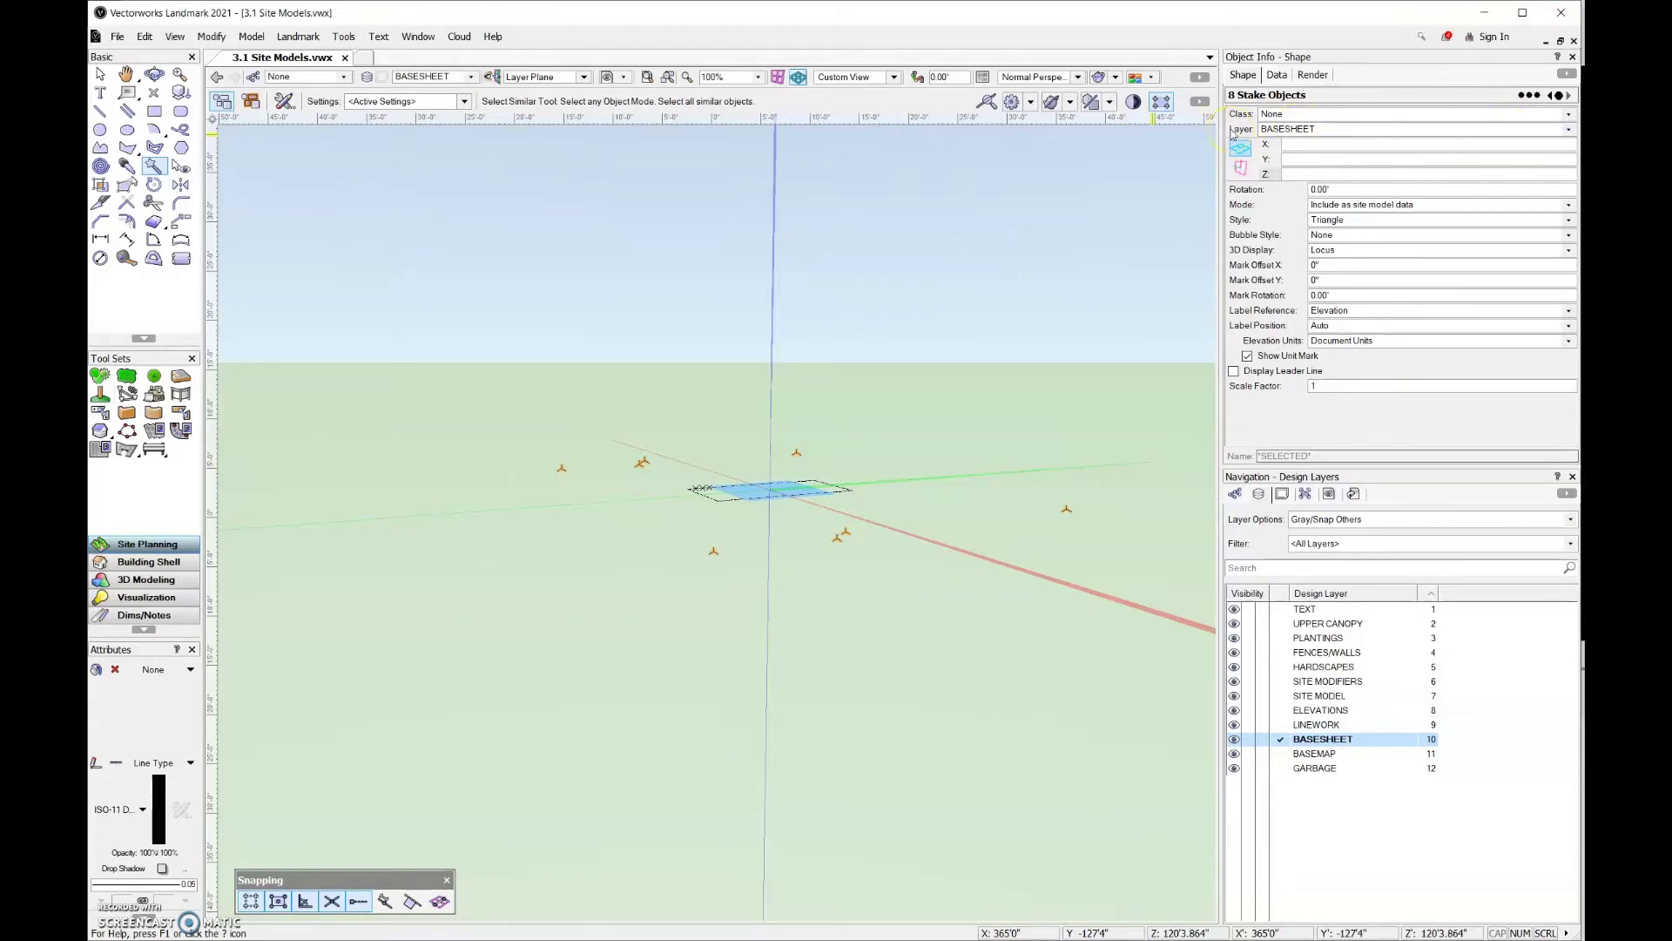
{"action": "left_click", "coordinate": [1410, 129]}
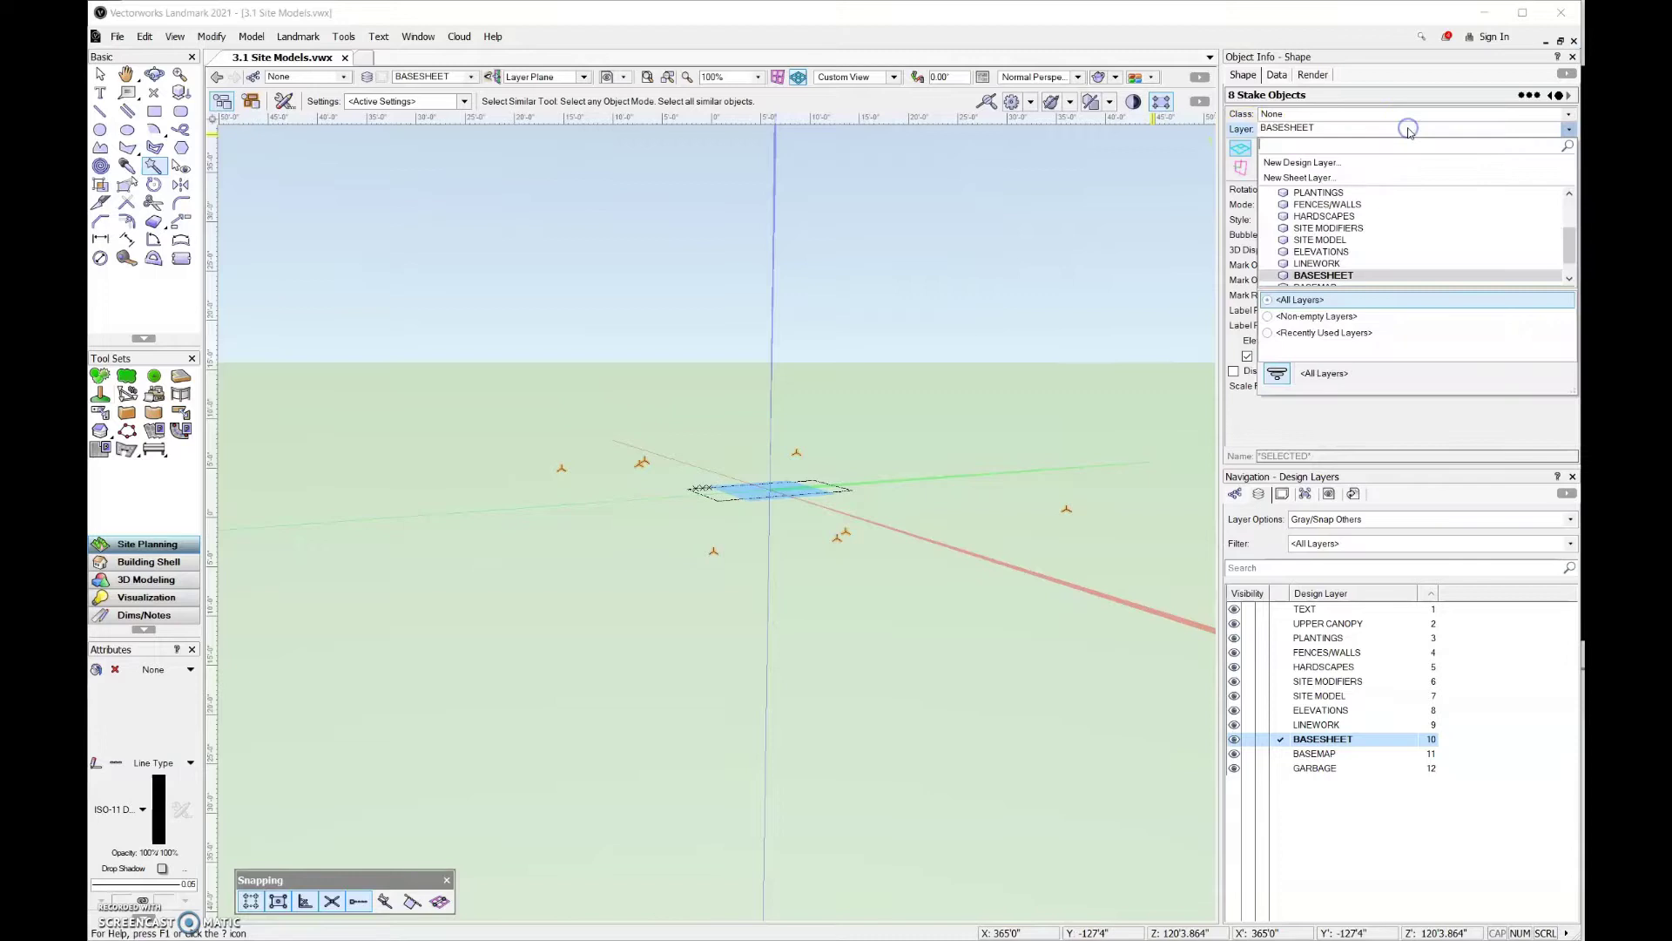
{"action": "left_click", "coordinate": [1408, 252]}
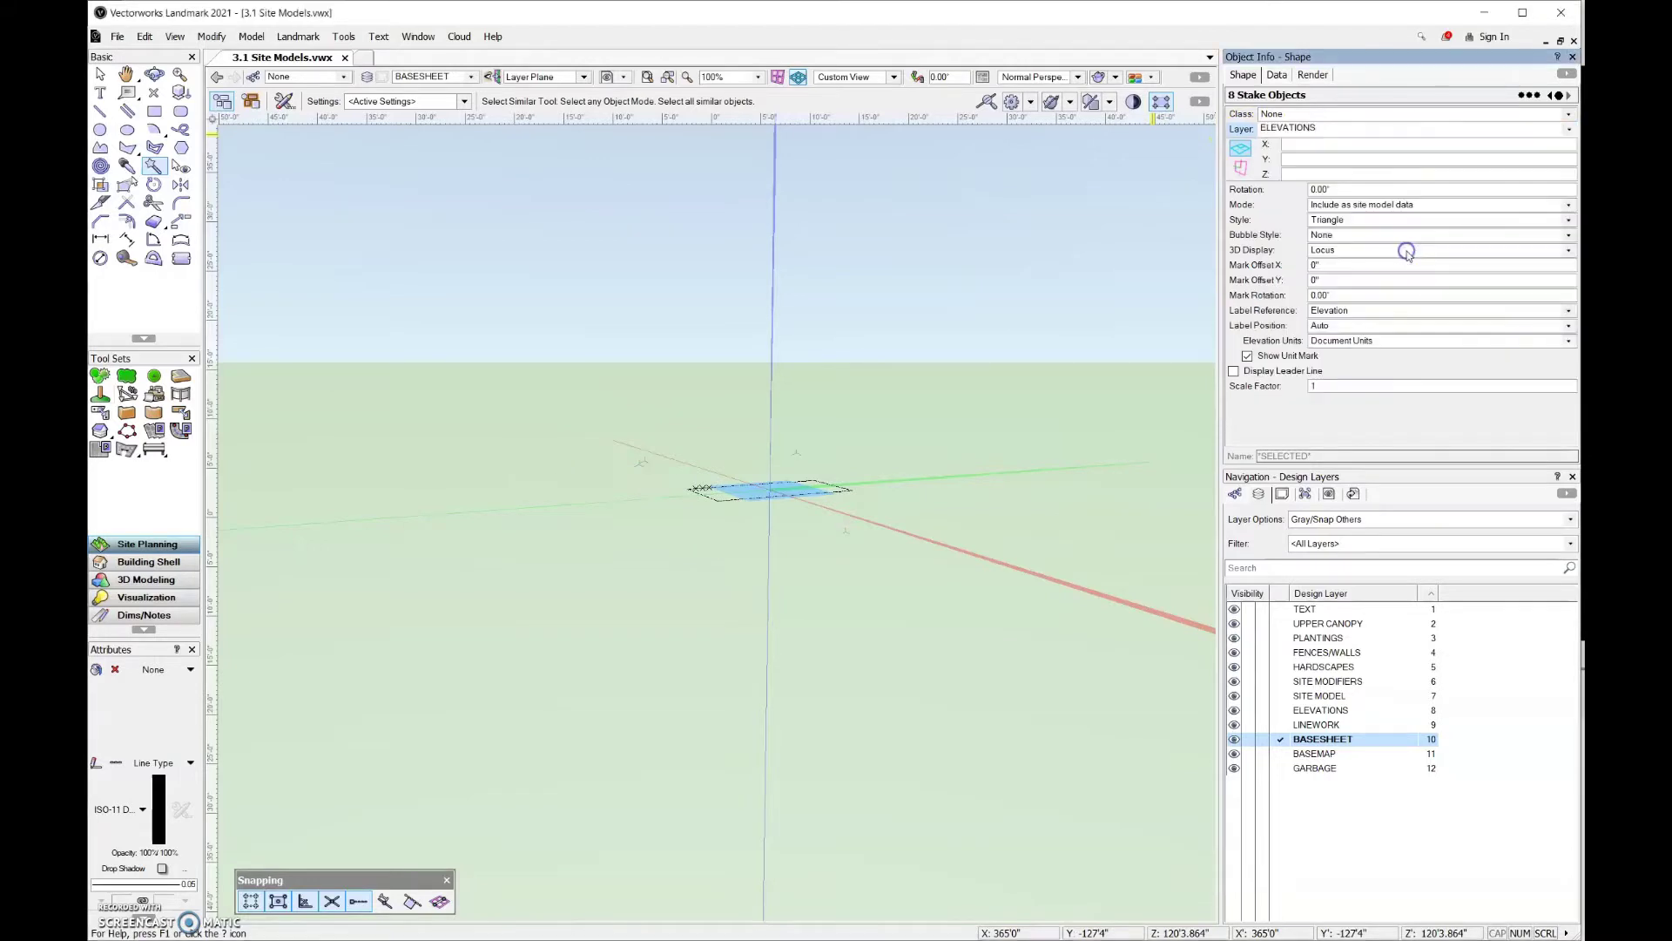
{"action": "left_click", "coordinate": [1281, 710]}
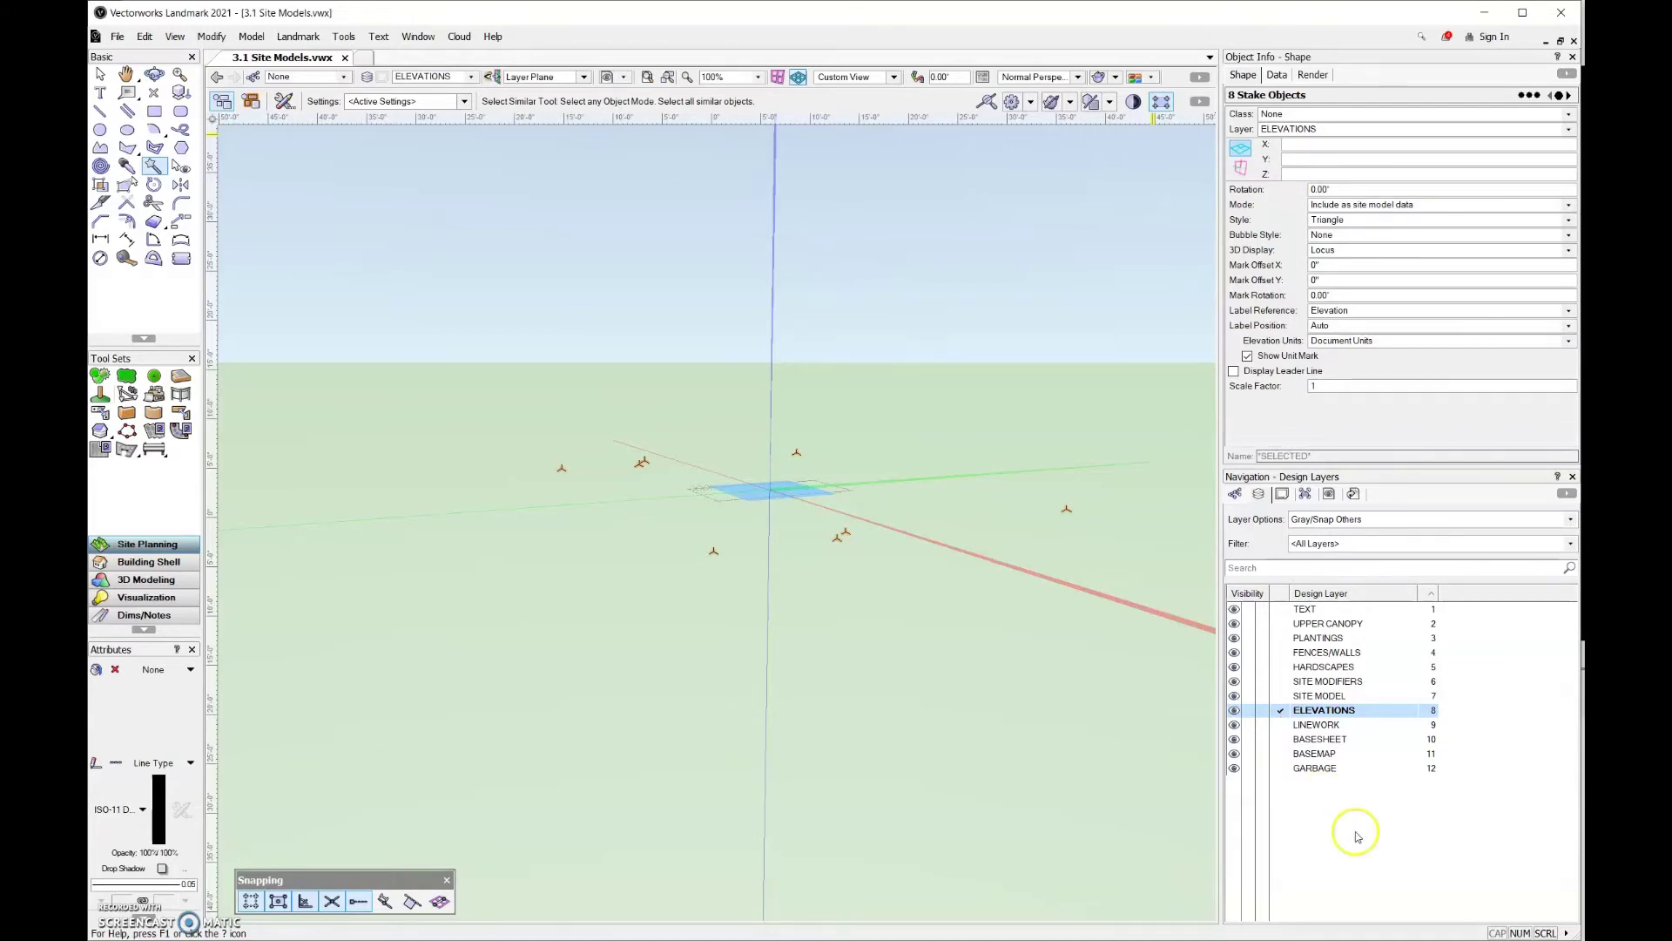
Start Site Model from Source Data in the Landmark menu and tick Keep Source Data
{"action": "left_click", "coordinate": [312, 37]}
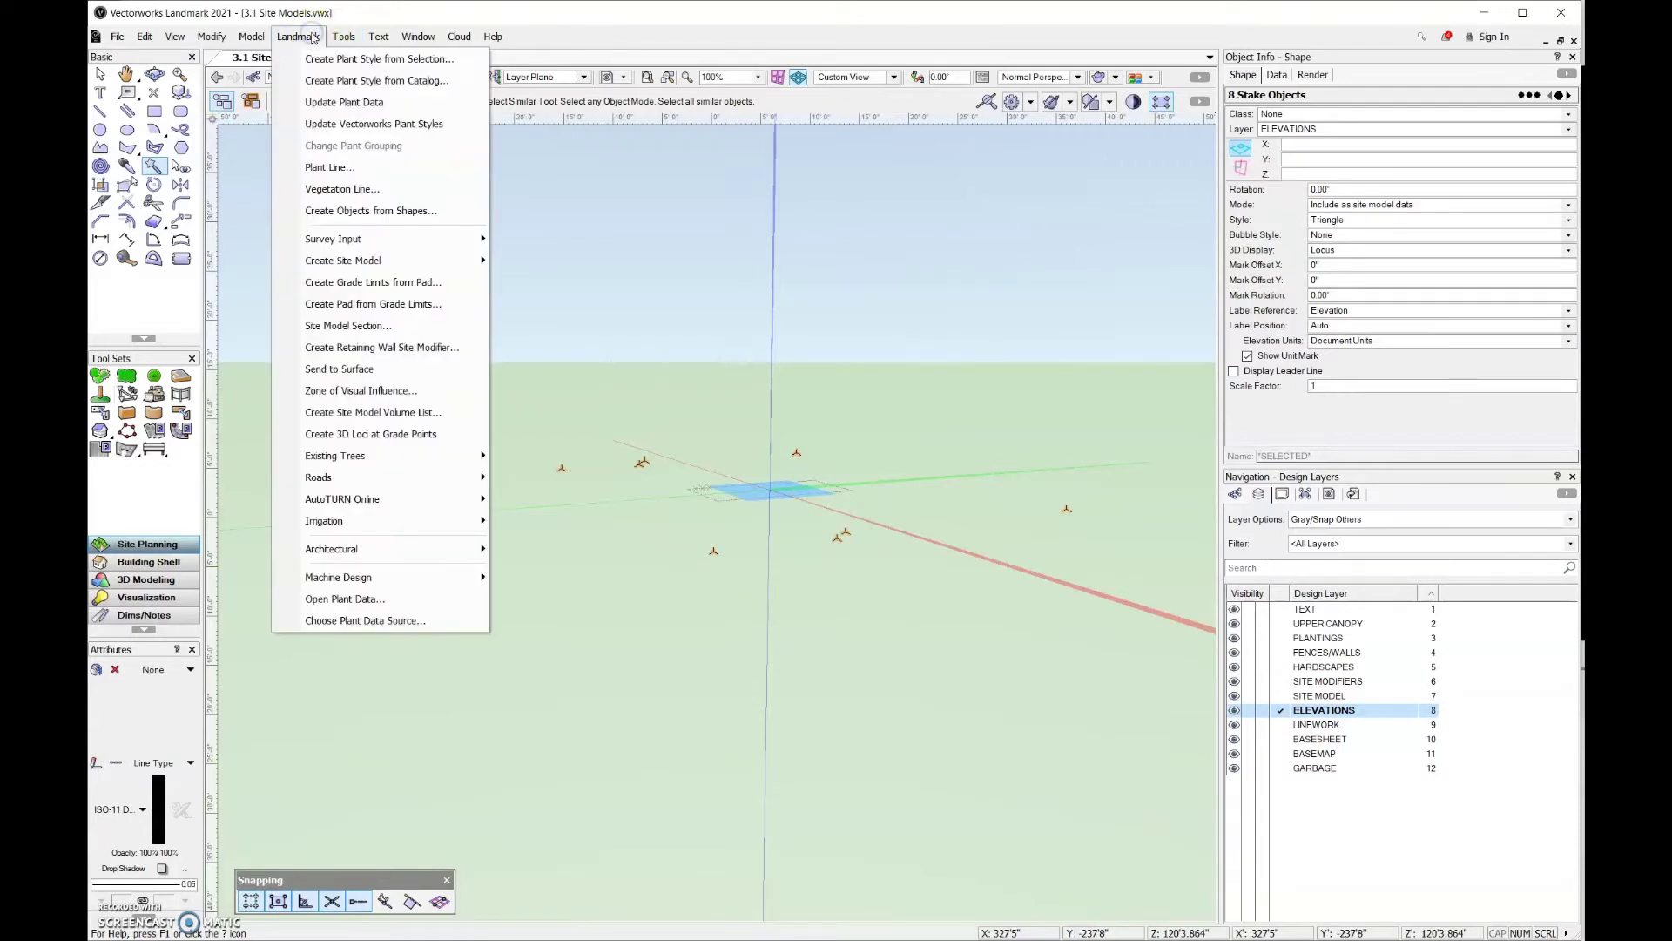
{"action": "mouse_move", "coordinate": [300, 265]}
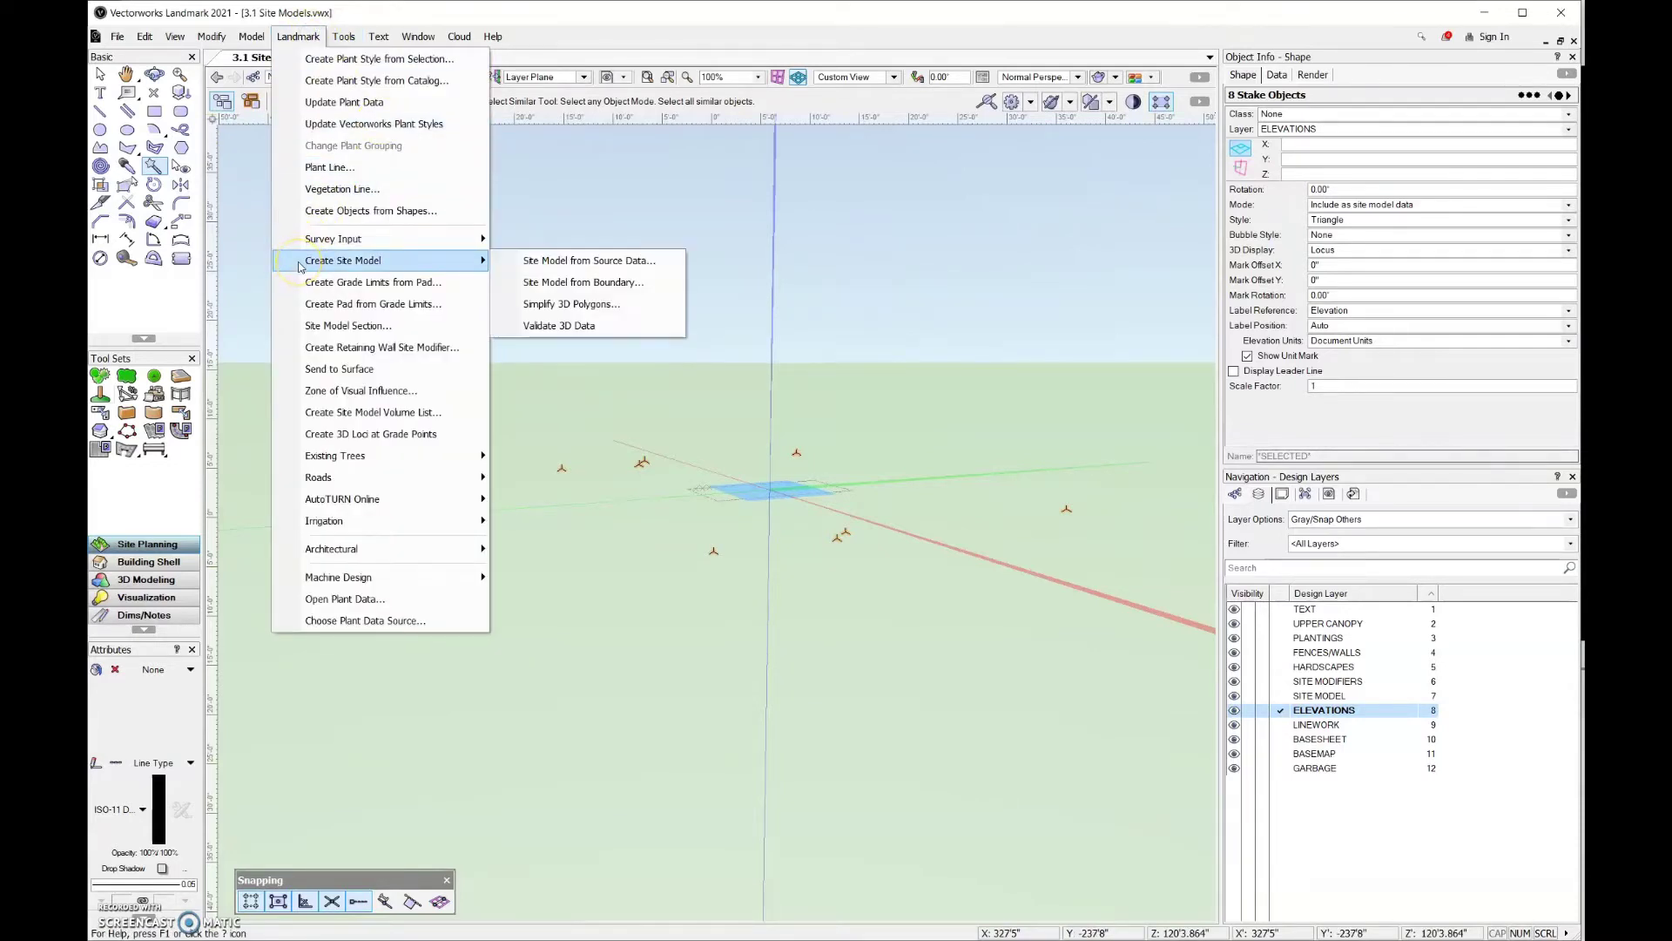
{"action": "left_click", "coordinate": [501, 263]}
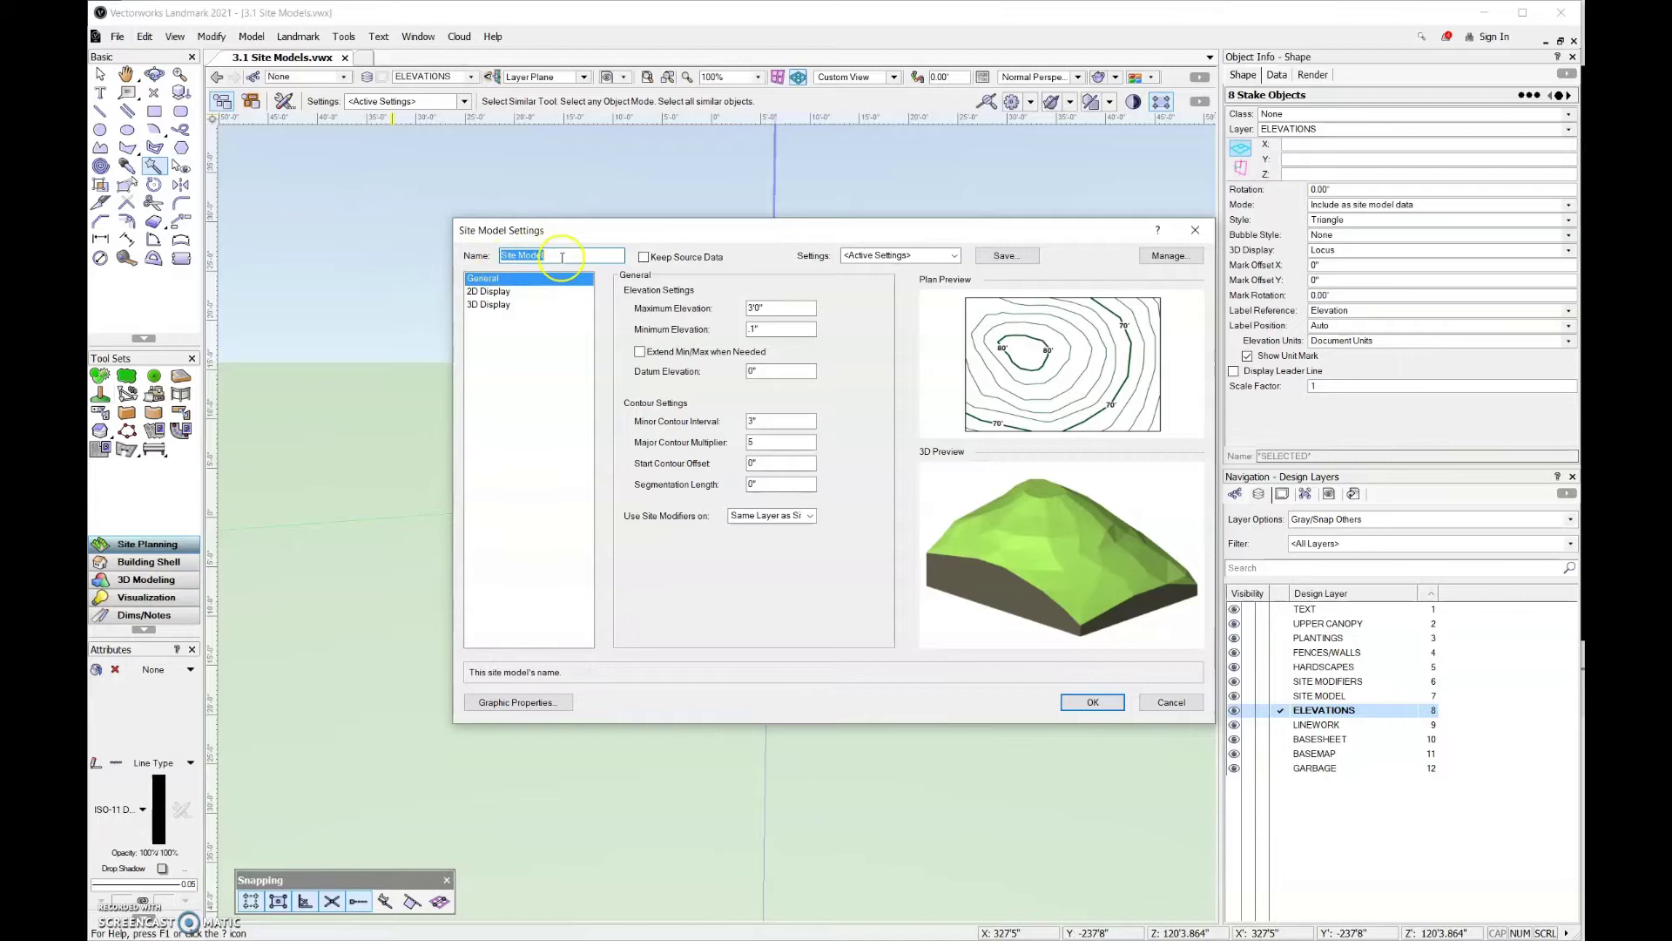
{"action": "left_click", "coordinate": [644, 258]}
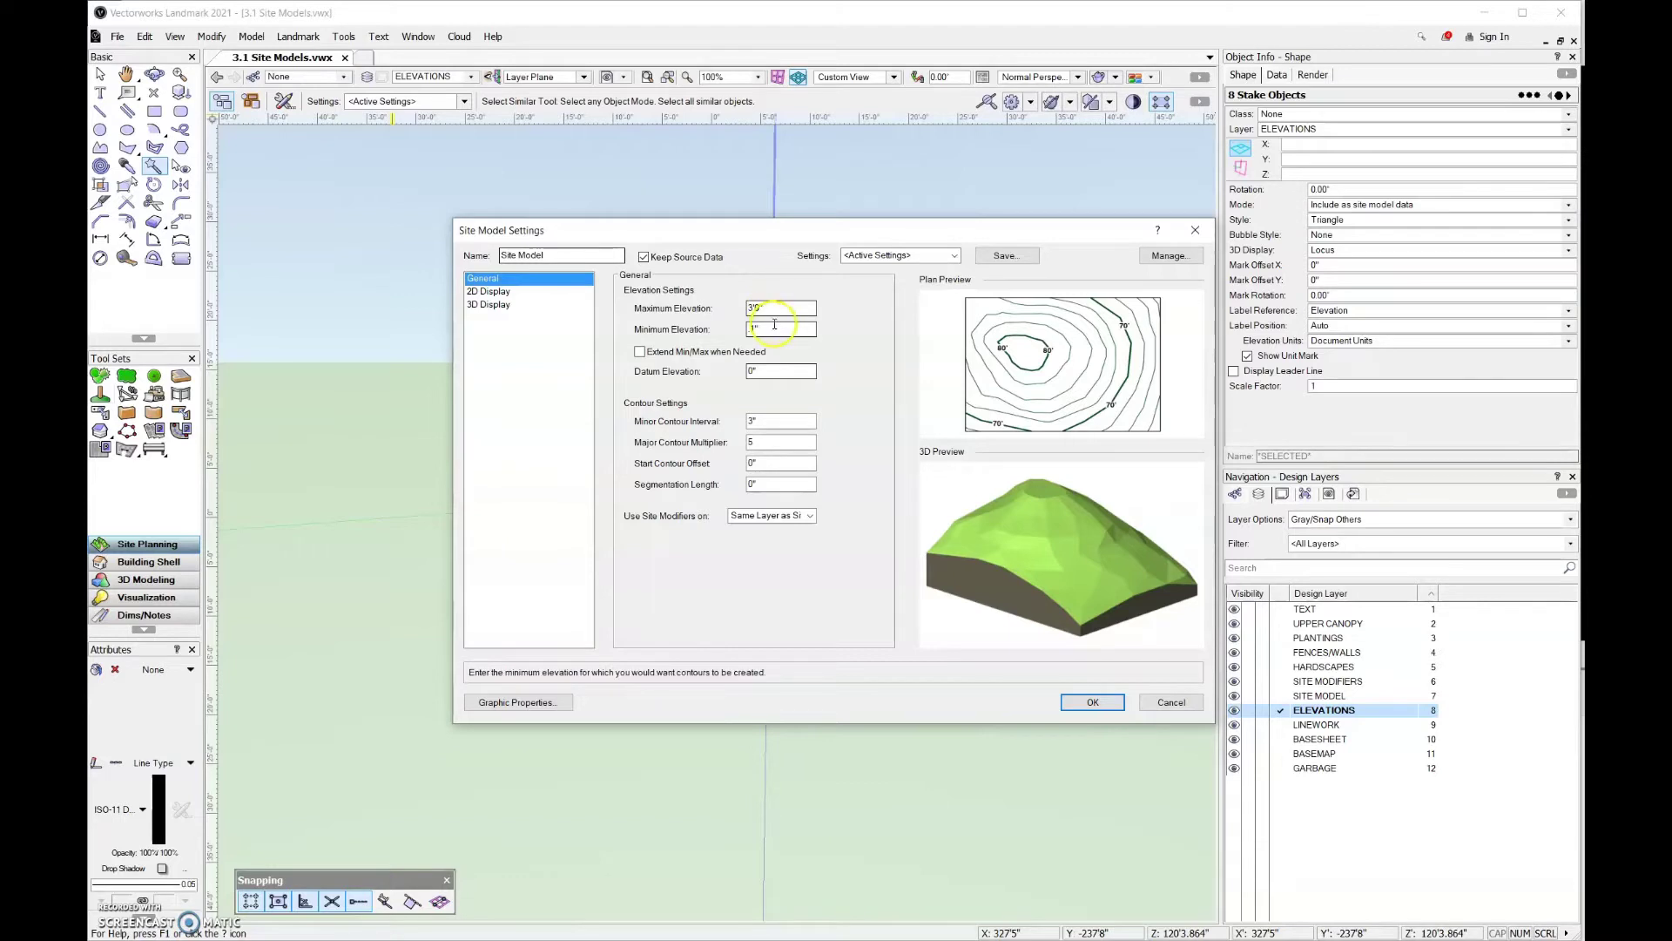
Check the minimum and maximum elevation values and turn on Extend Min/Max when Needed
{"action": "left_click", "coordinate": [778, 330]}
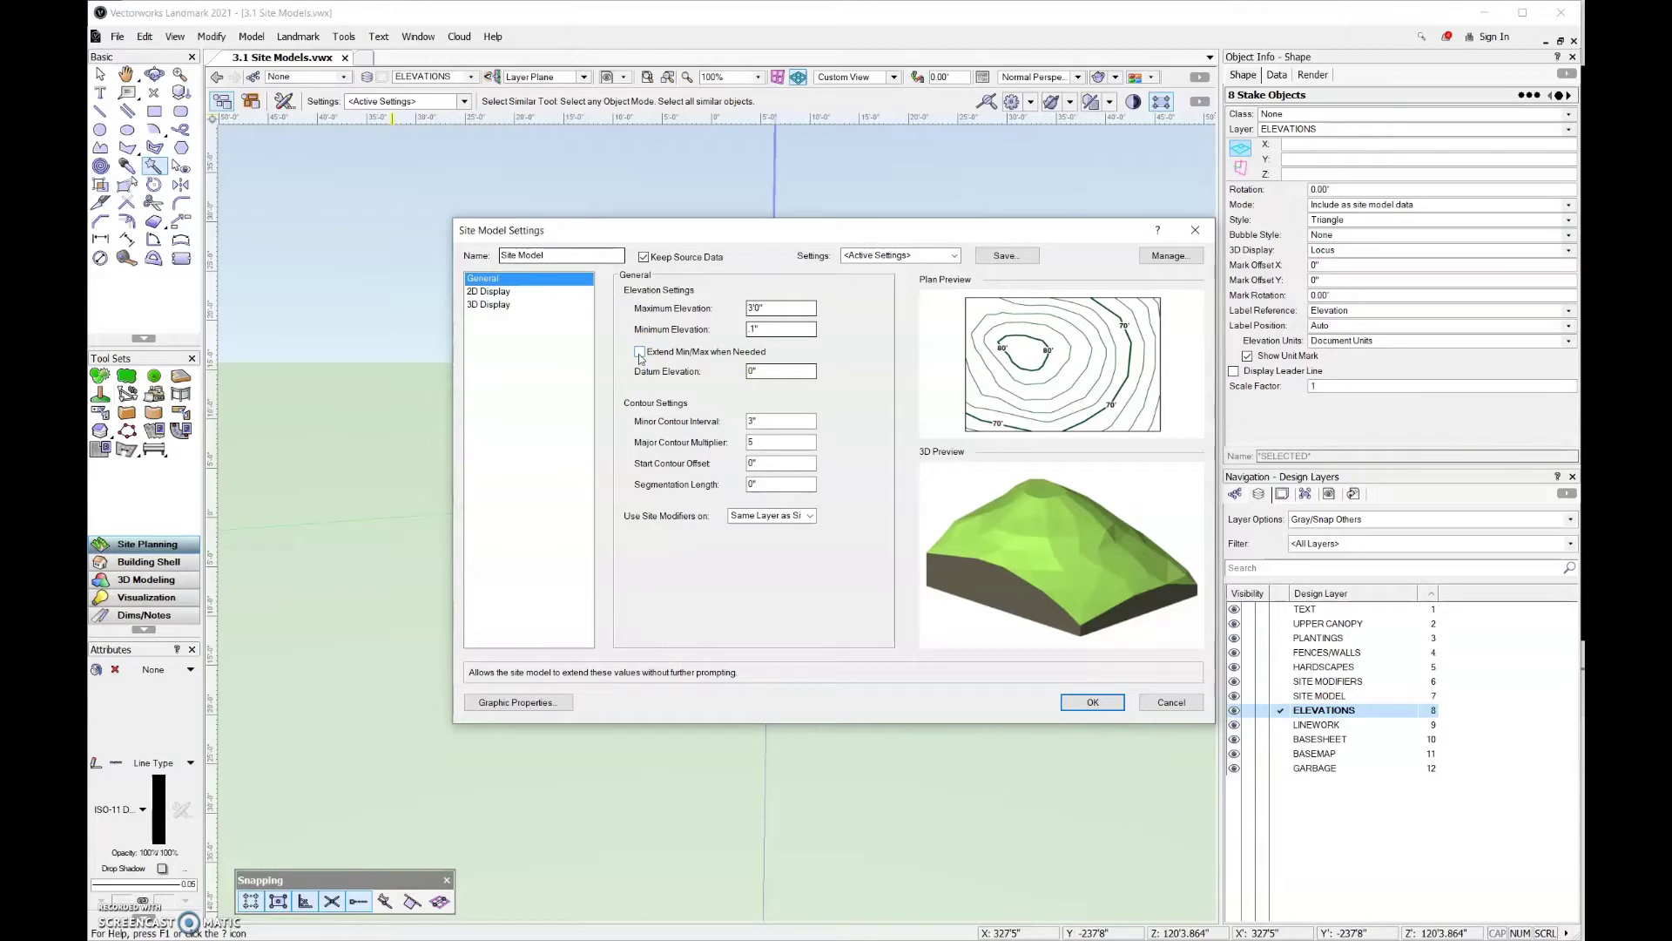
{"action": "left_click", "coordinate": [640, 352]}
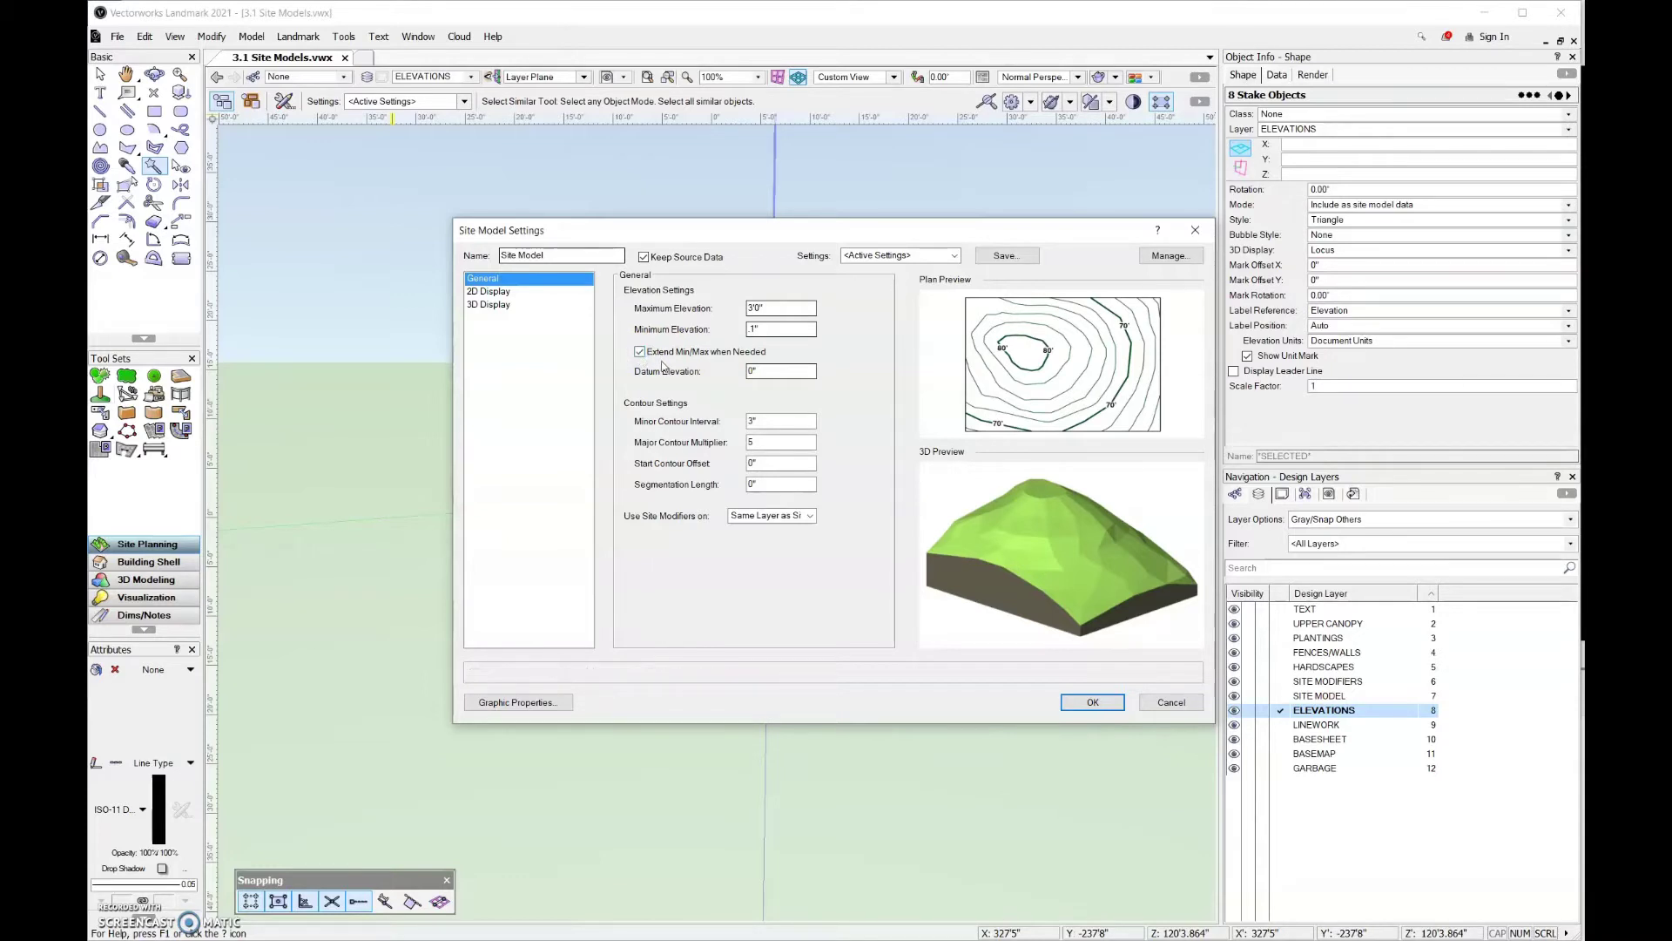
{"action": "left_click", "coordinate": [773, 305]}
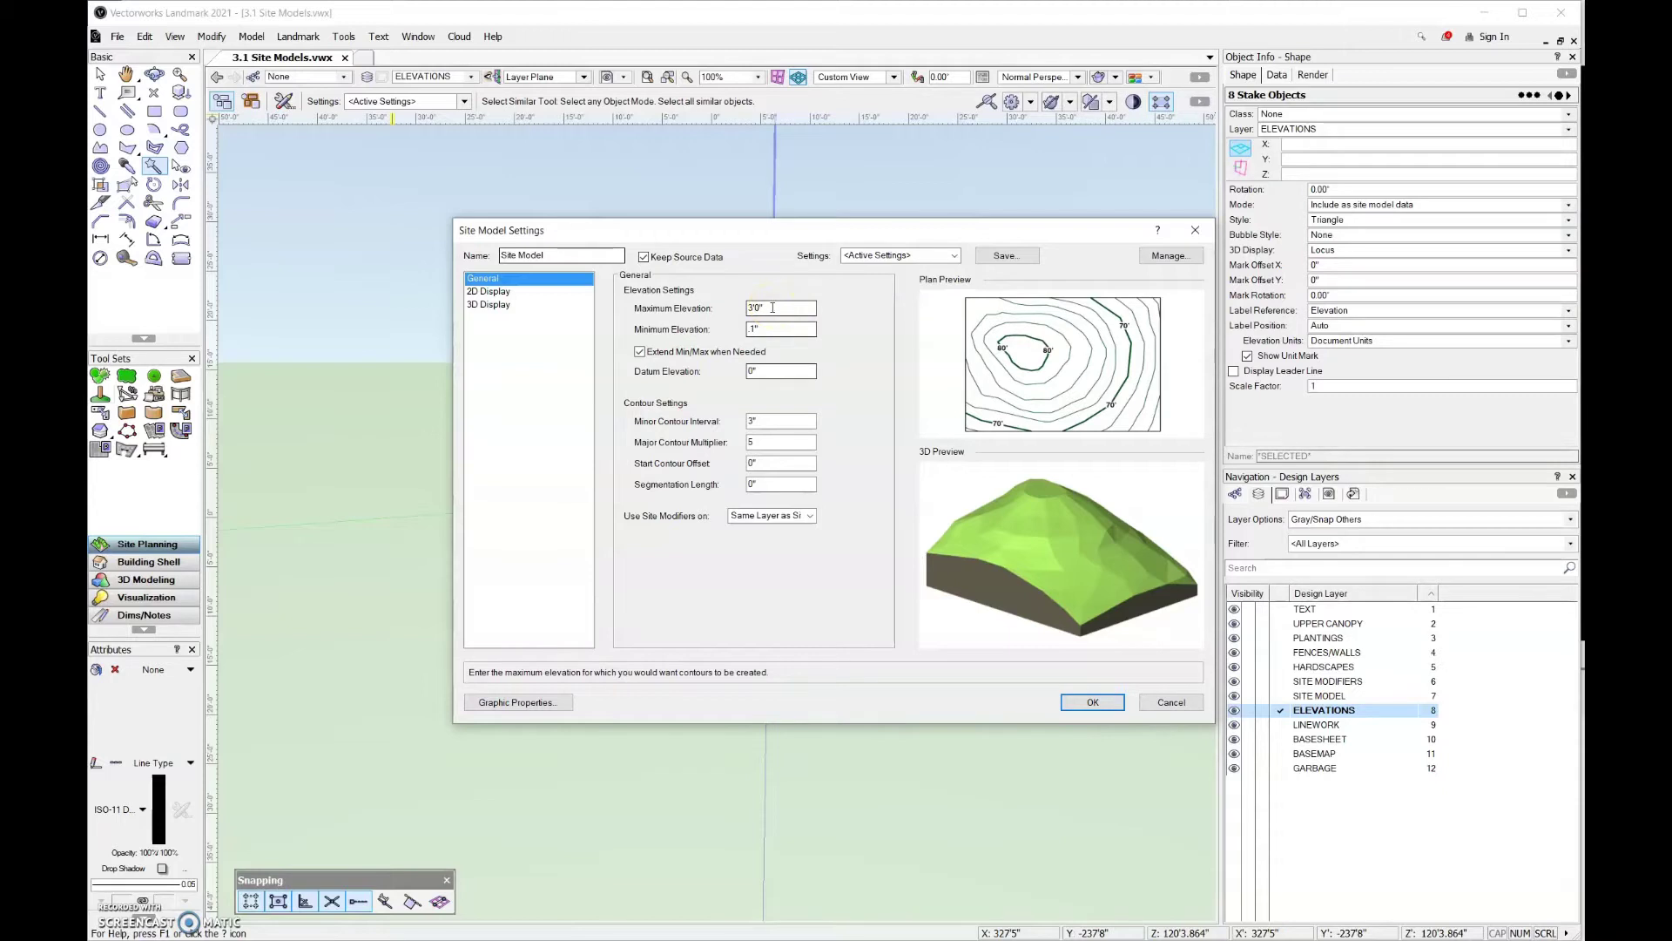
{"action": "left_click", "coordinate": [781, 312]}
{"action": "left_click", "coordinate": [672, 354]}
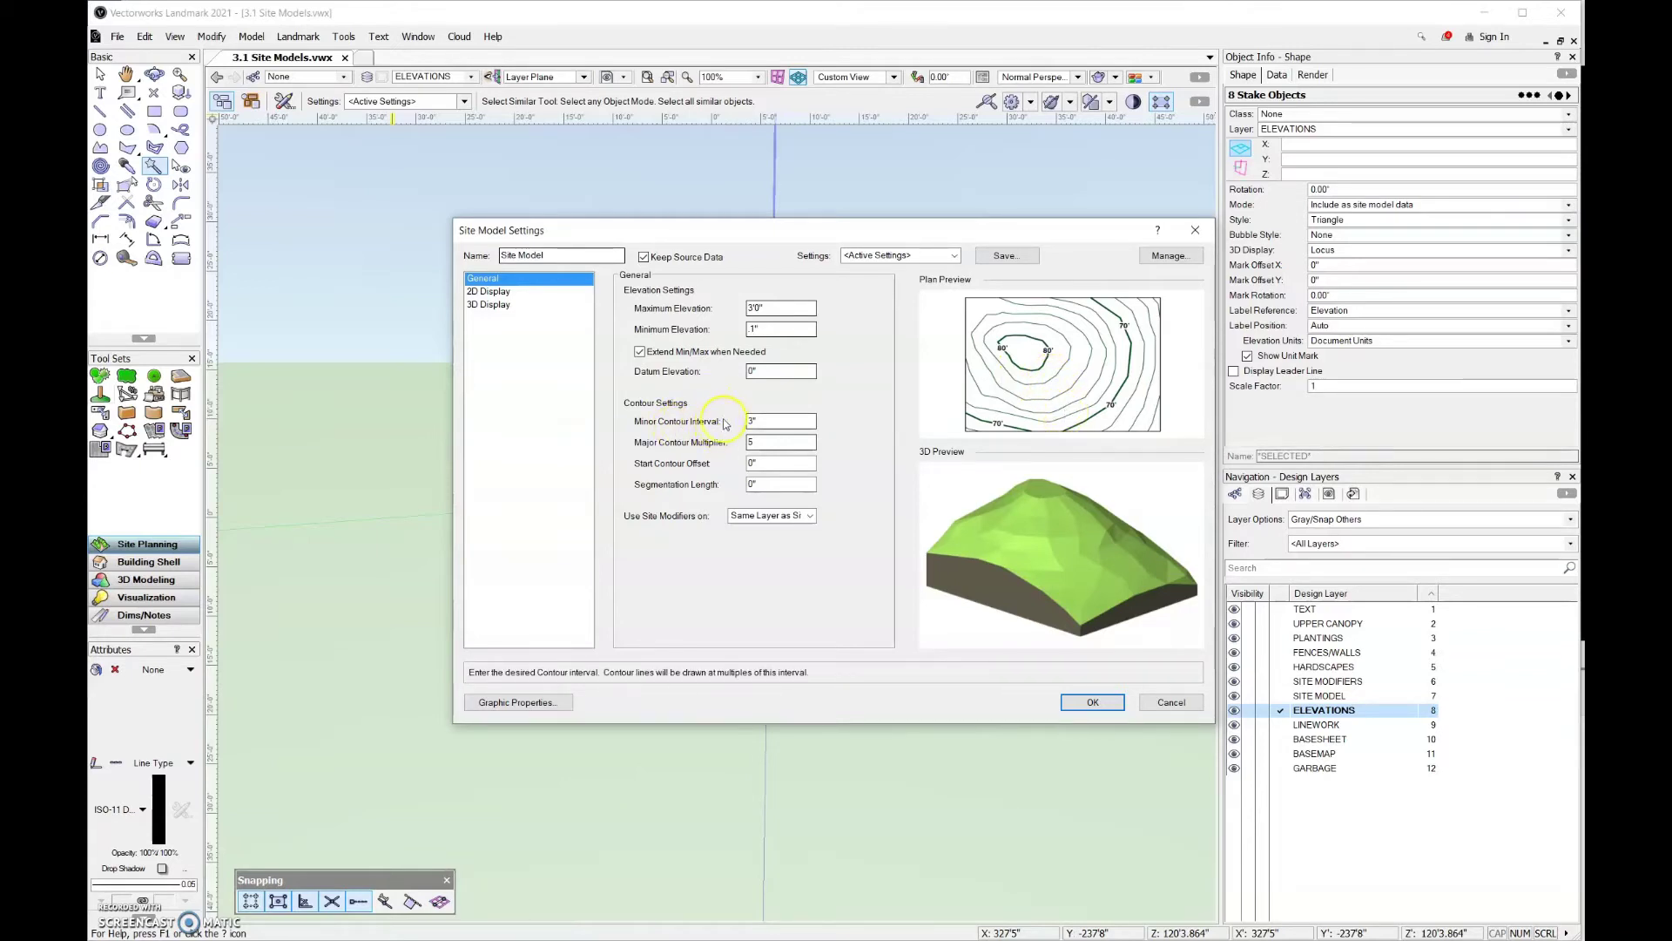
Change the Contour Settings to a 1' minor interval and a major multiplier of 10
{"action": "double_click", "coordinate": [759, 421]}
{"action": "type", "text": "1"}
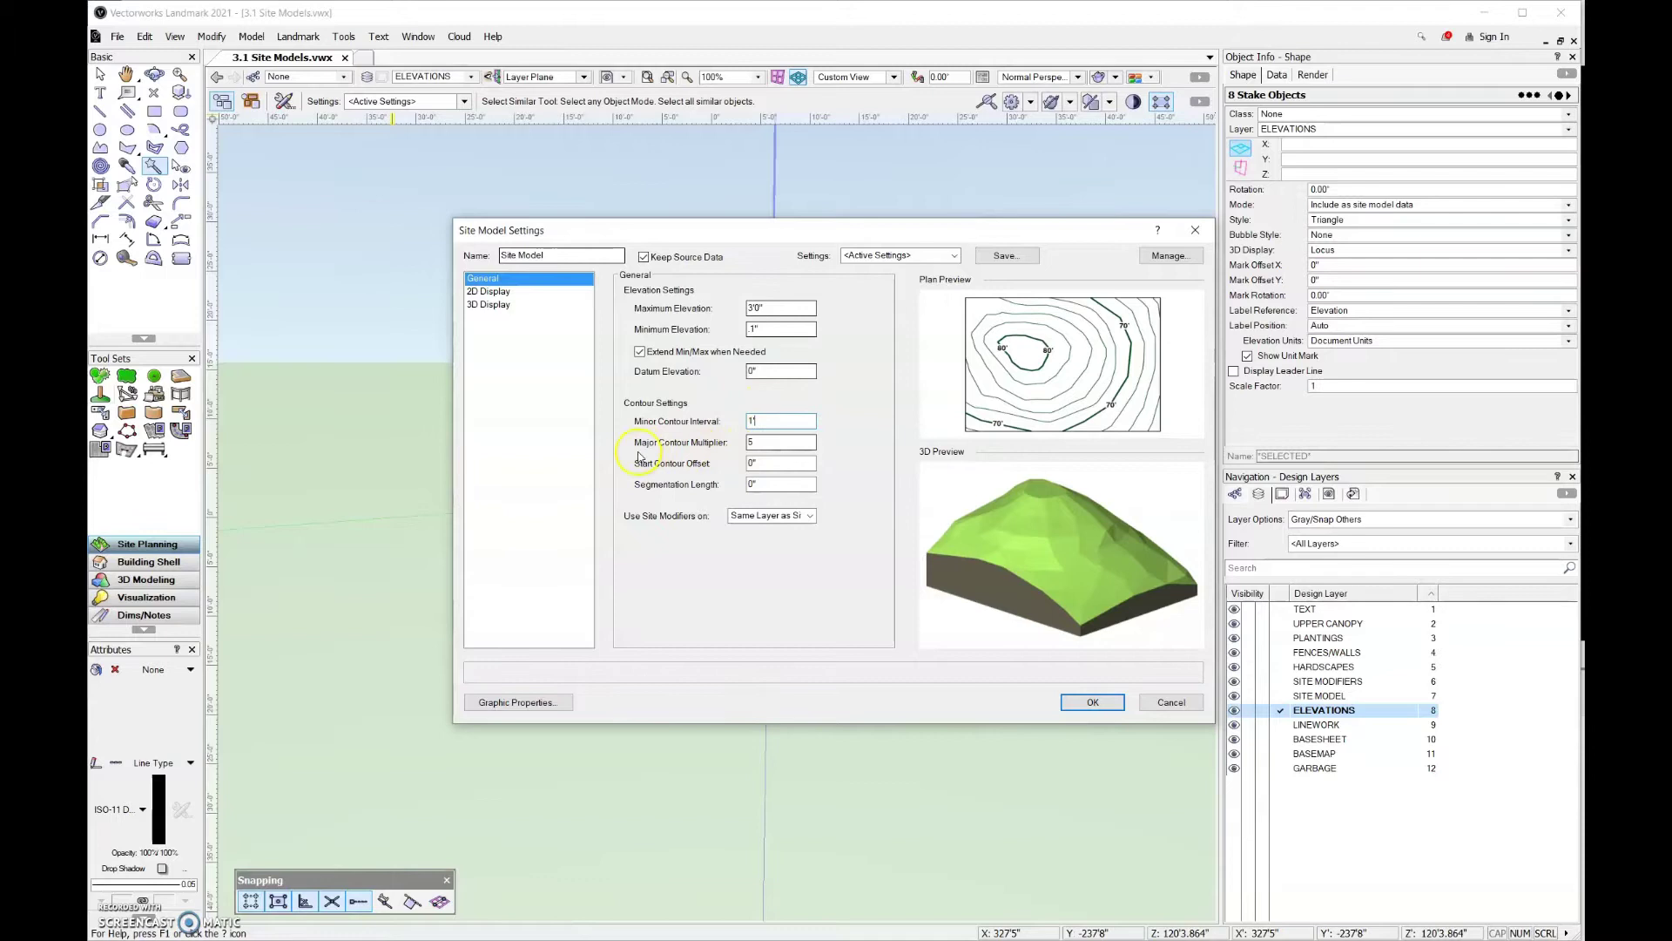
{"action": "type", "text": "'"}
{"action": "left_click_drag", "start_coordinate": [767, 442], "coordinate": [743, 445]}
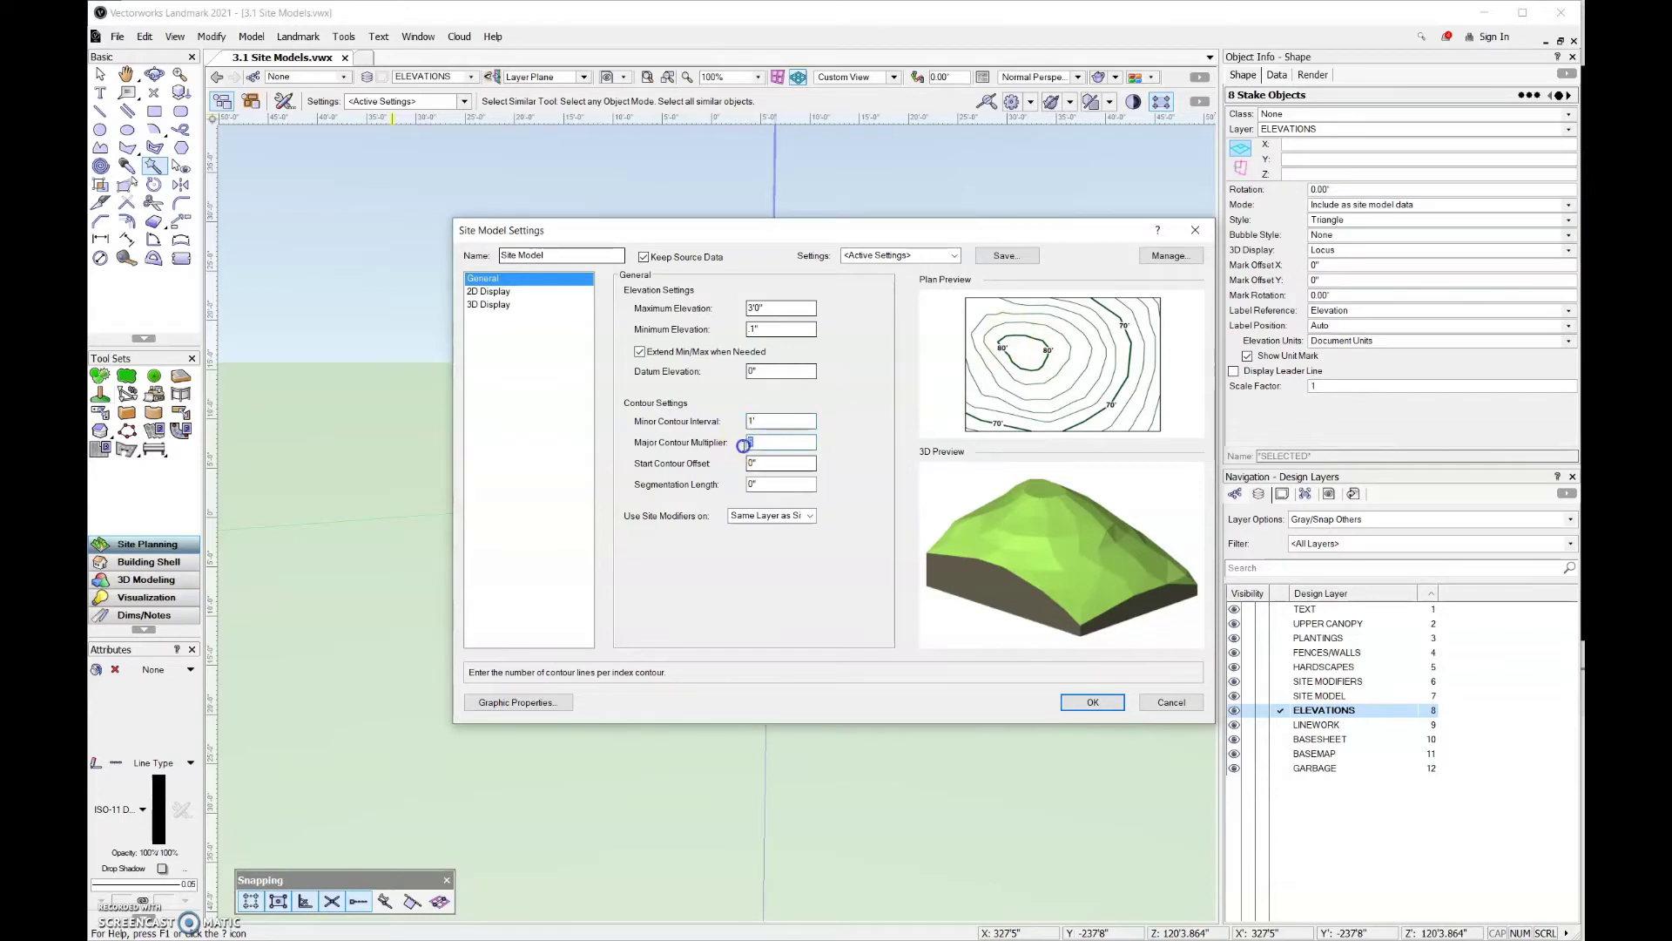
{"action": "type", "text": "10"}
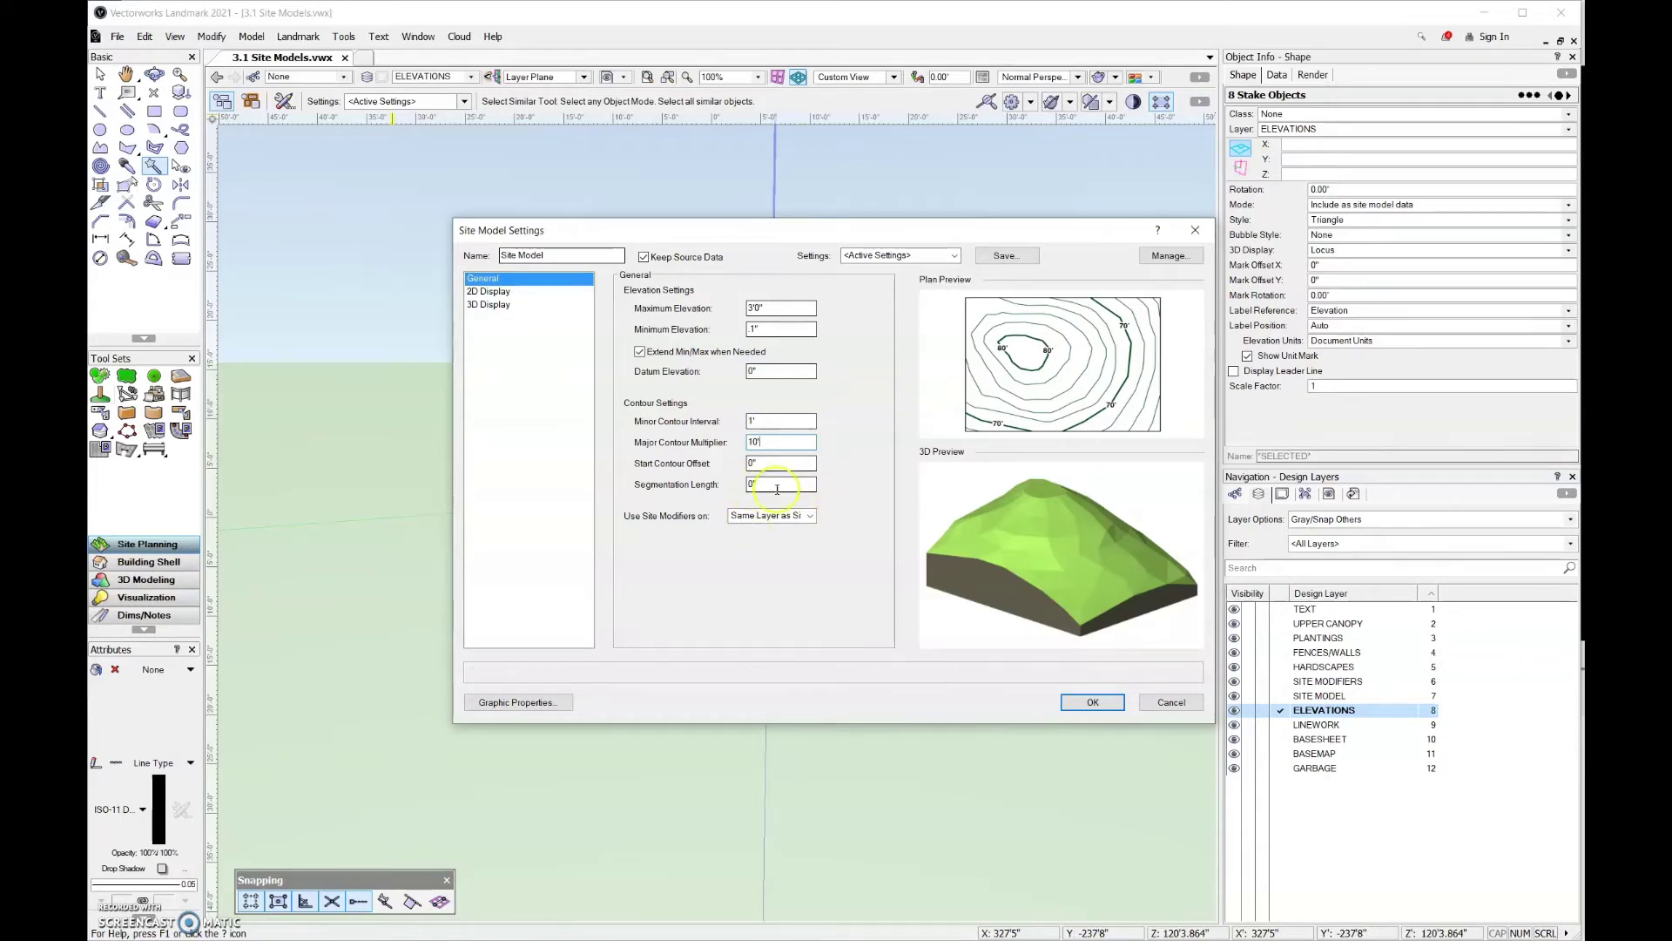
Choose All Layers in the Use Site Modifiers on dropdown
{"action": "left_click", "coordinate": [843, 520]}
{"action": "left_click", "coordinate": [810, 516]}
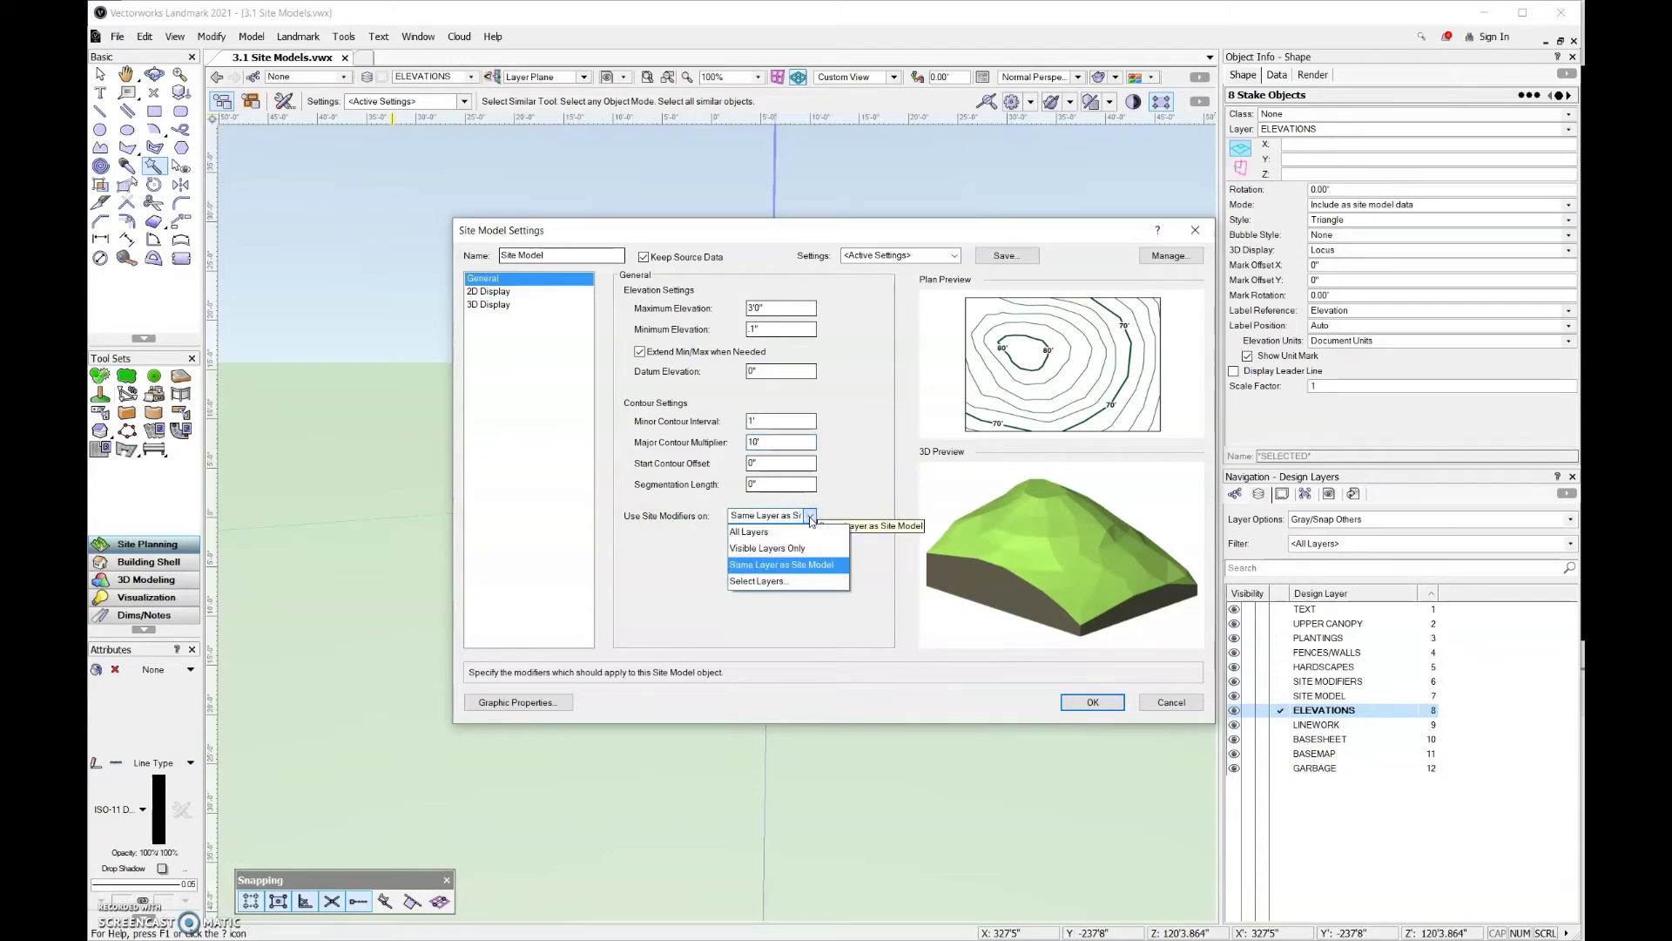
{"action": "left_click", "coordinate": [800, 533]}
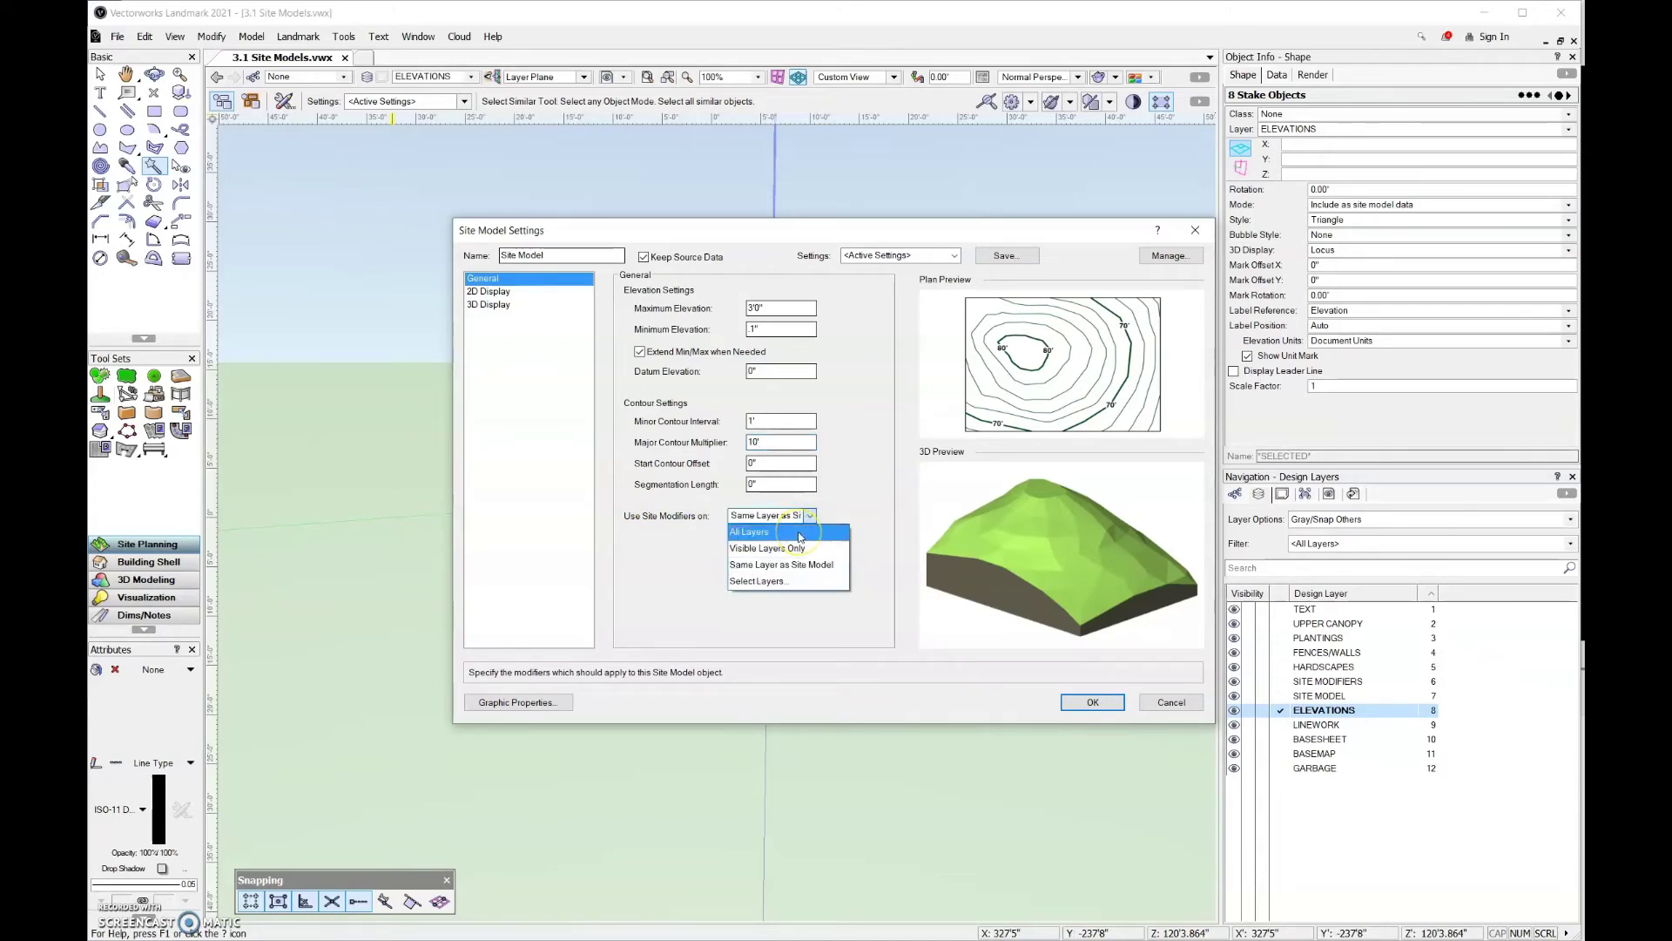
{"action": "left_click", "coordinate": [812, 516]}
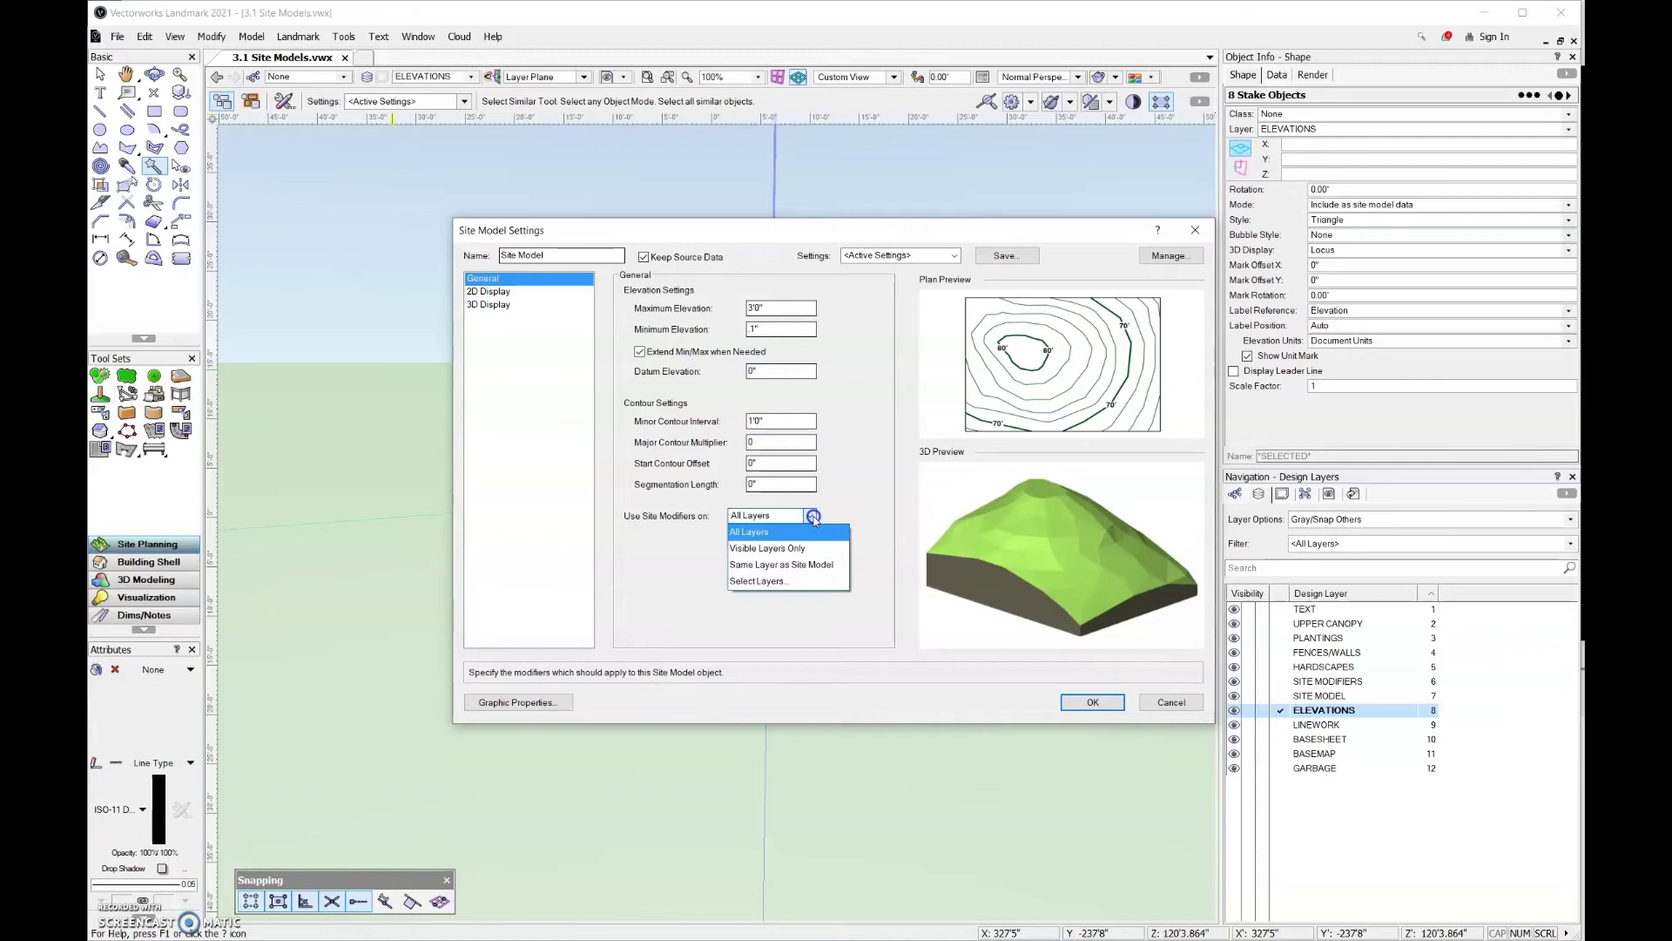
{"action": "left_click", "coordinate": [801, 568]}
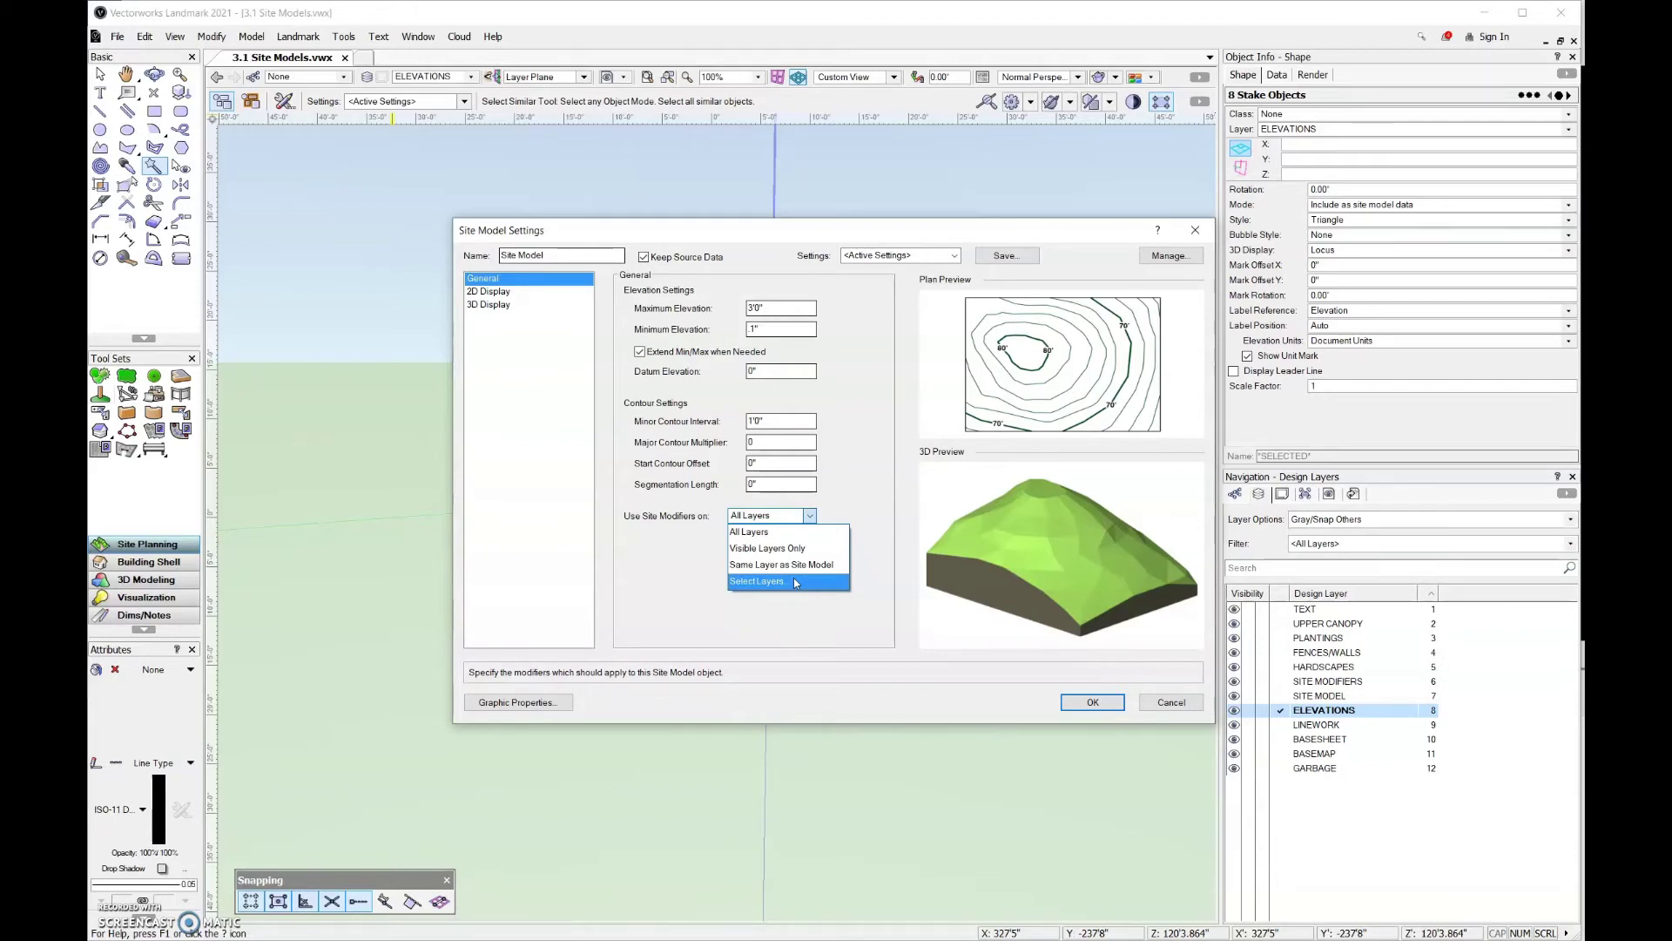
{"action": "left_click", "coordinate": [797, 533]}
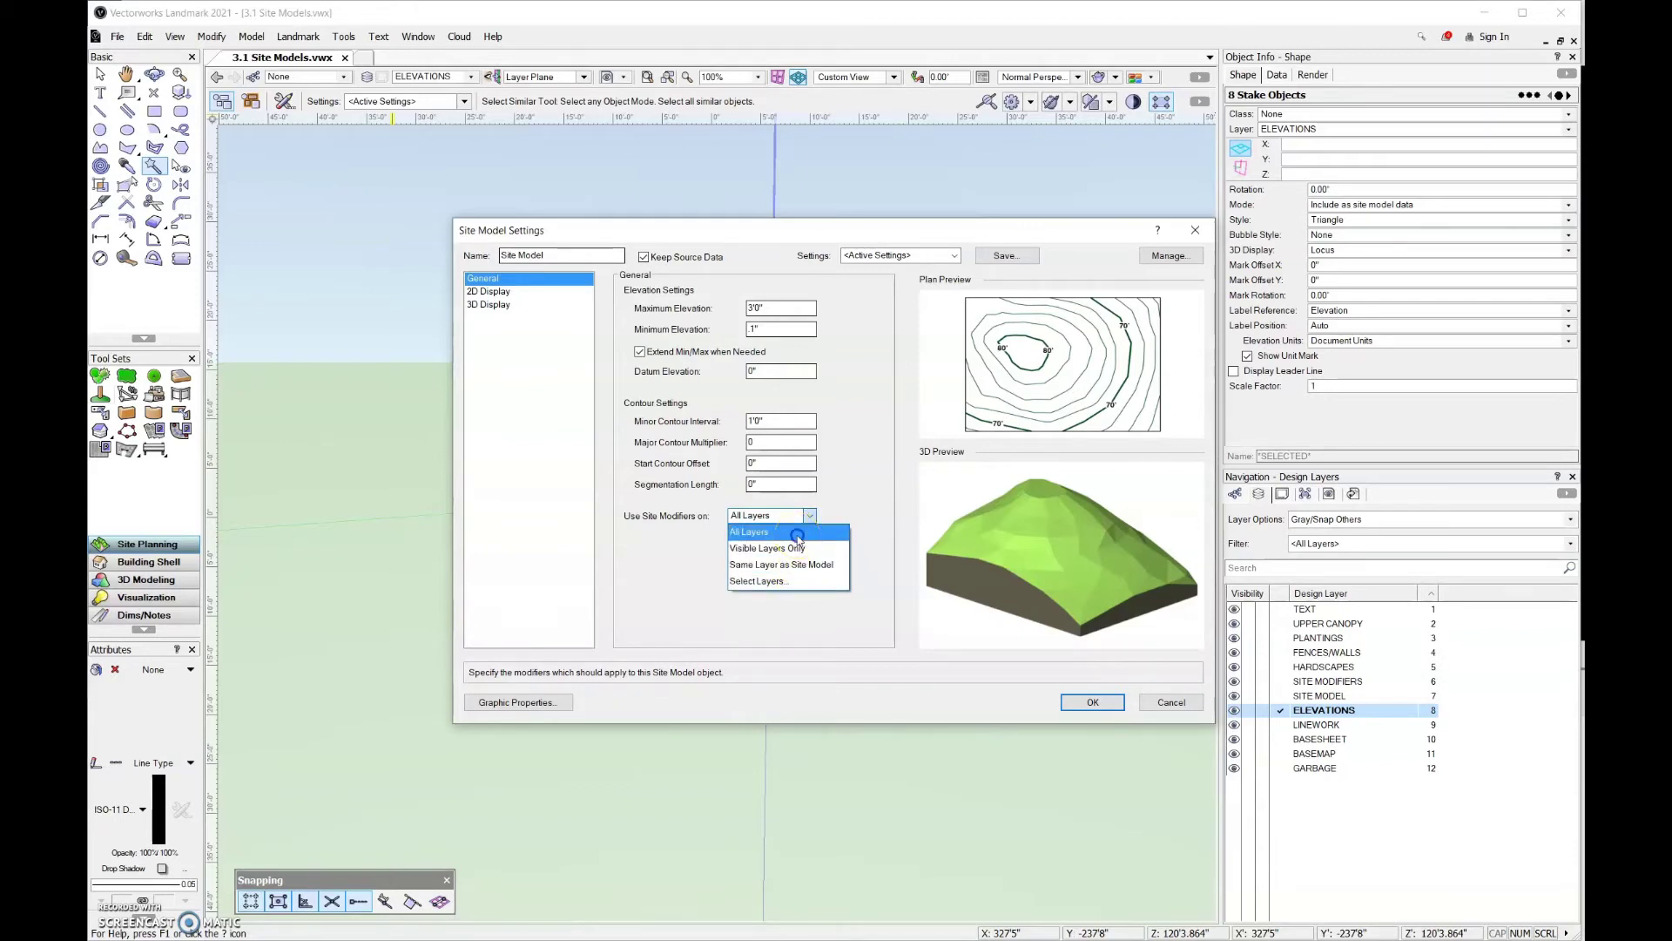
{"action": "left_click", "coordinate": [797, 540]}
{"action": "left_click", "coordinate": [709, 614]}
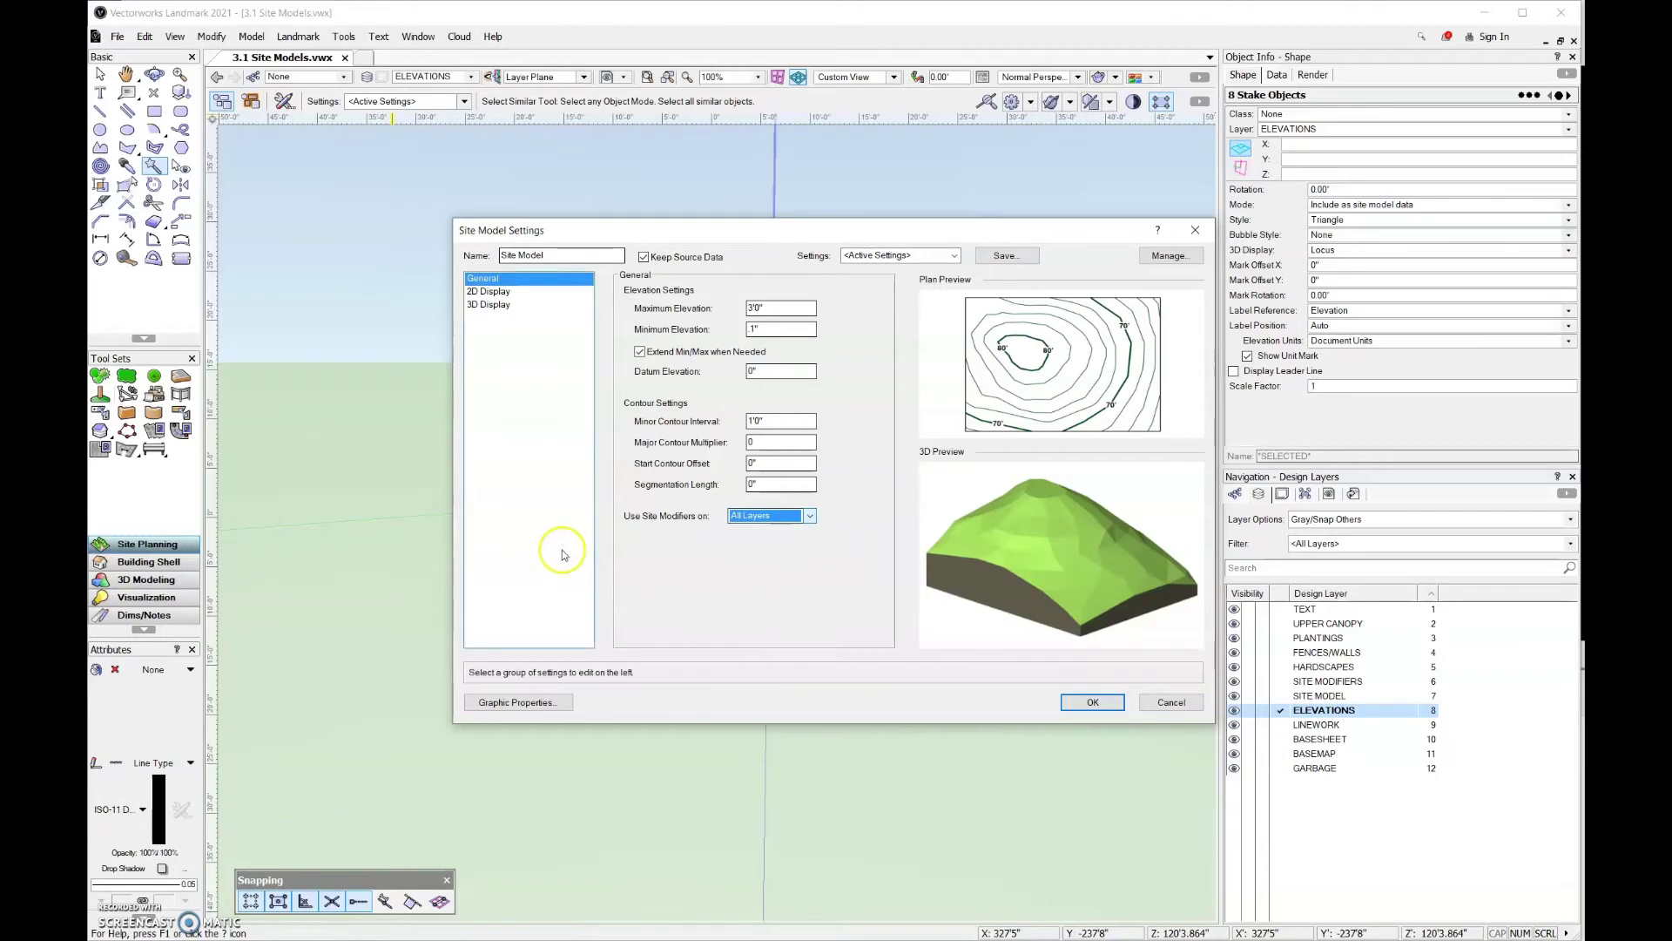
In 2D Display, set Display to Proposed + Existing and Style to 2D Contours (smoothed)
{"action": "left_click", "coordinate": [521, 295]}
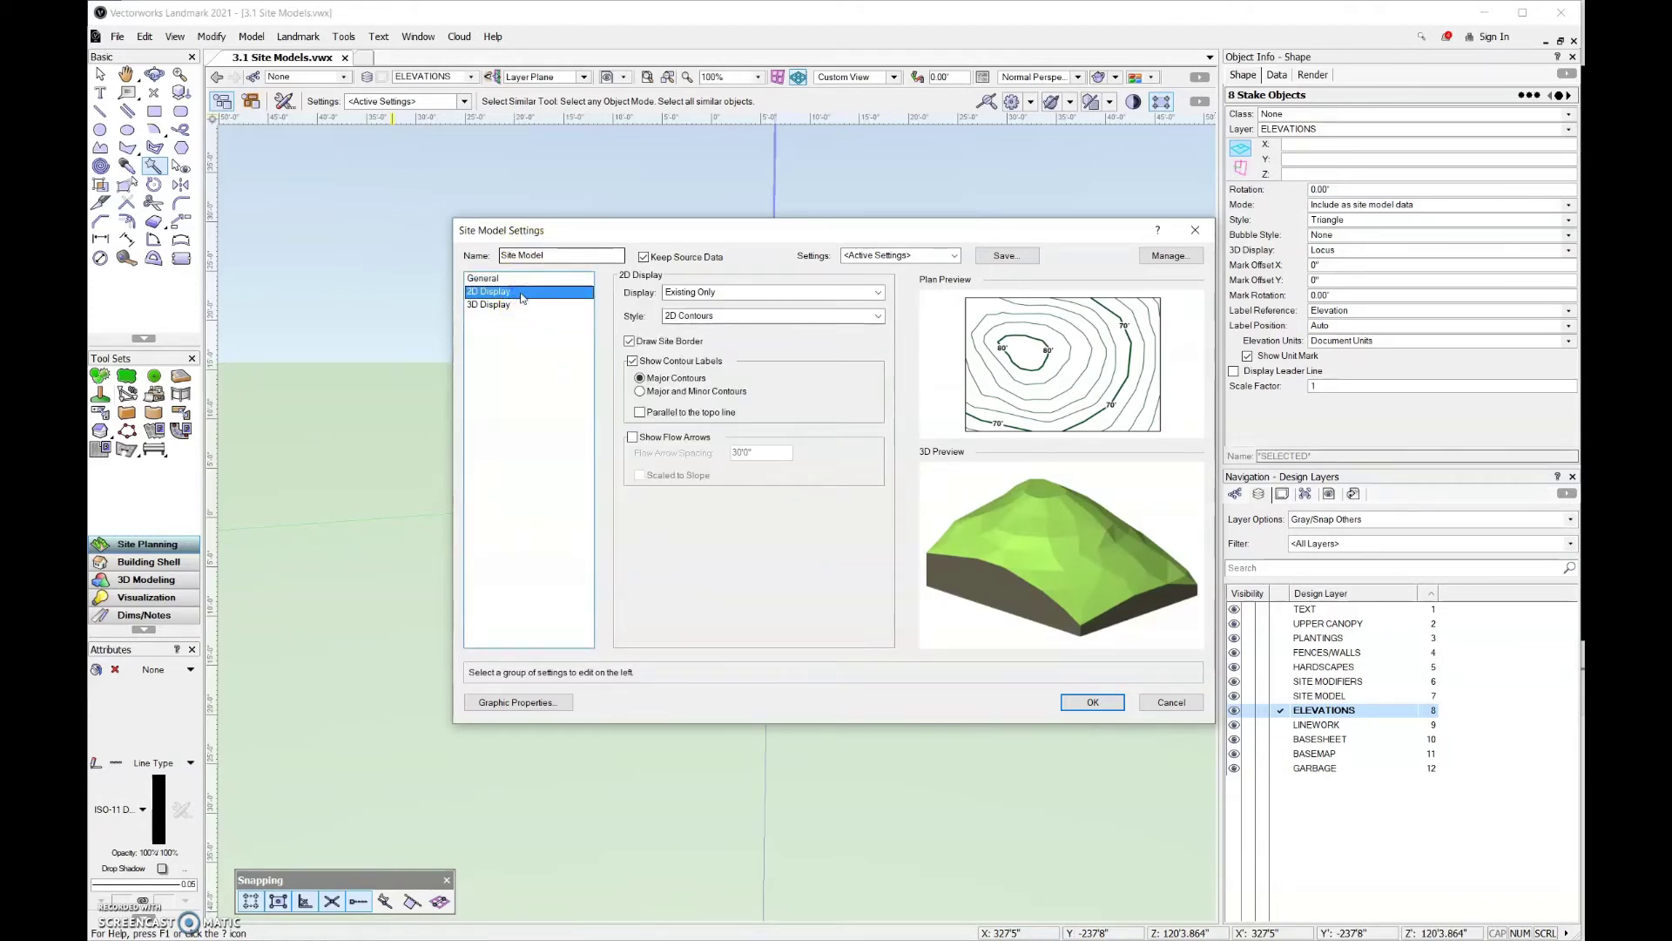
{"action": "left_click", "coordinate": [629, 296]}
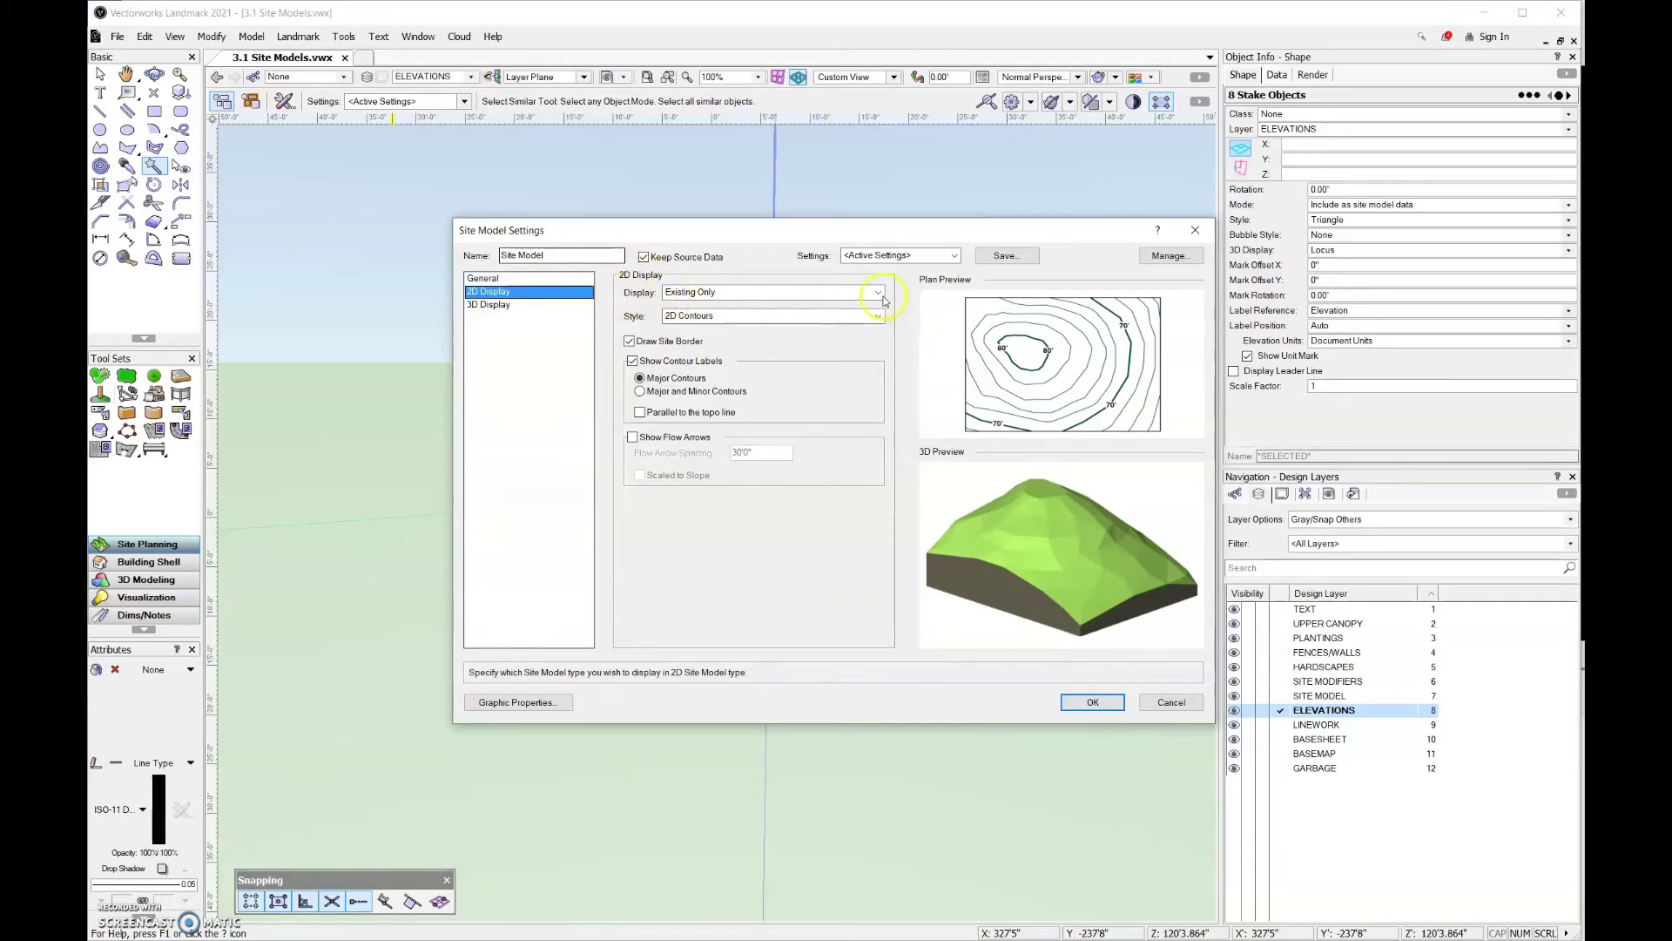
{"action": "left_click", "coordinate": [882, 299]}
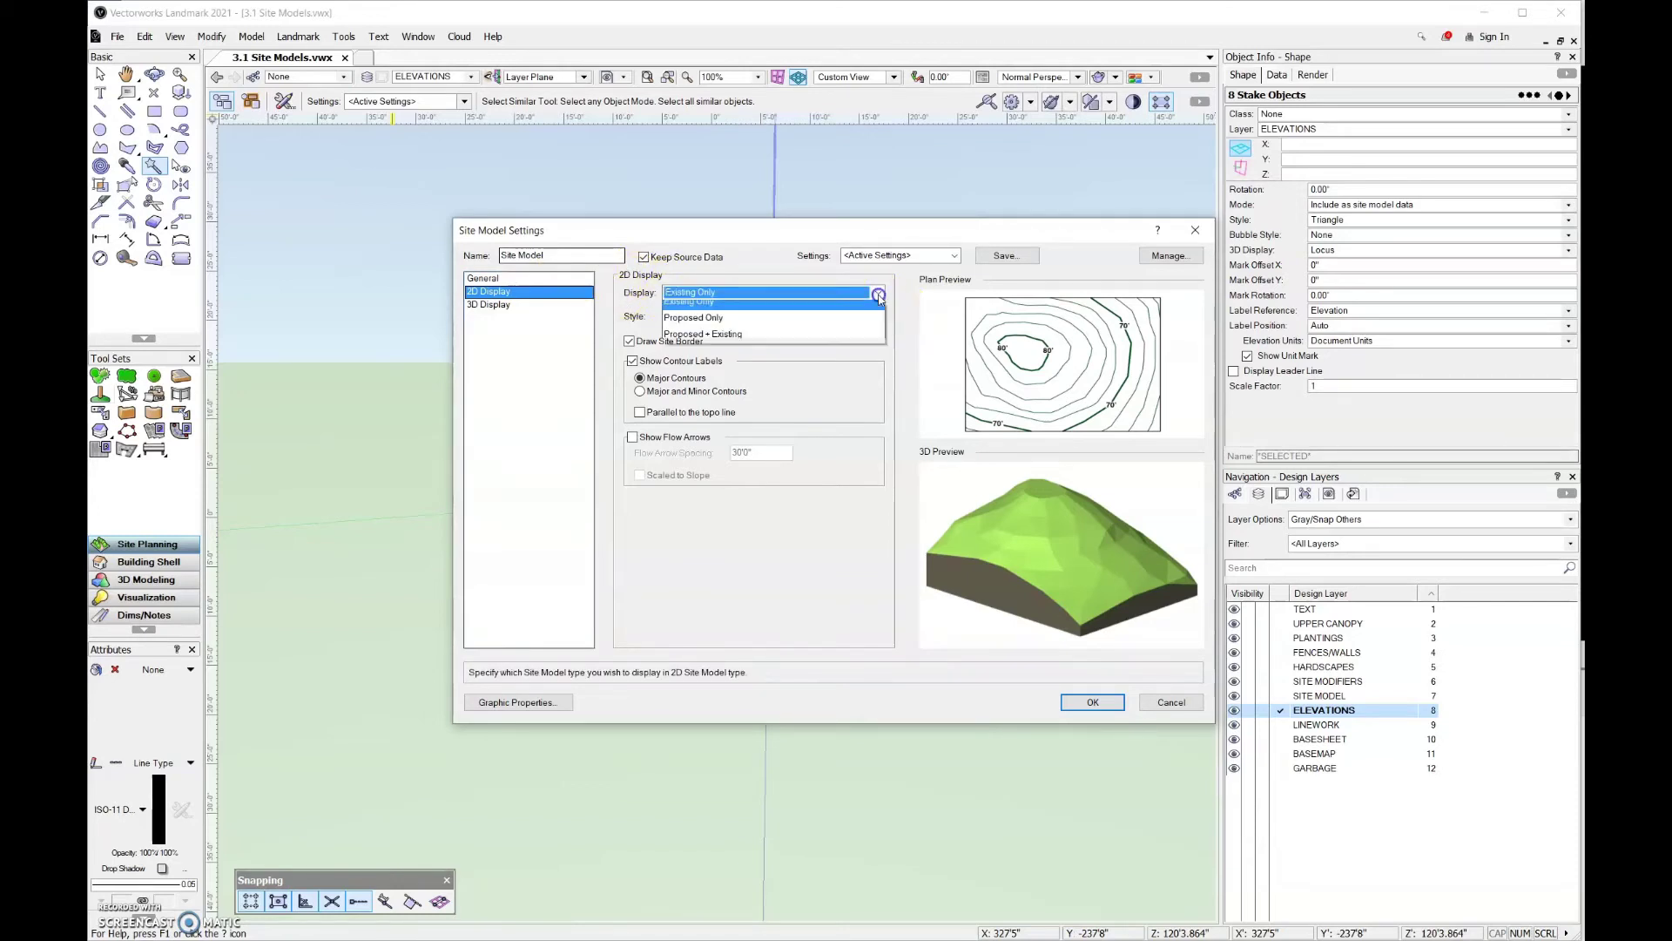
{"action": "left_click", "coordinate": [837, 341]}
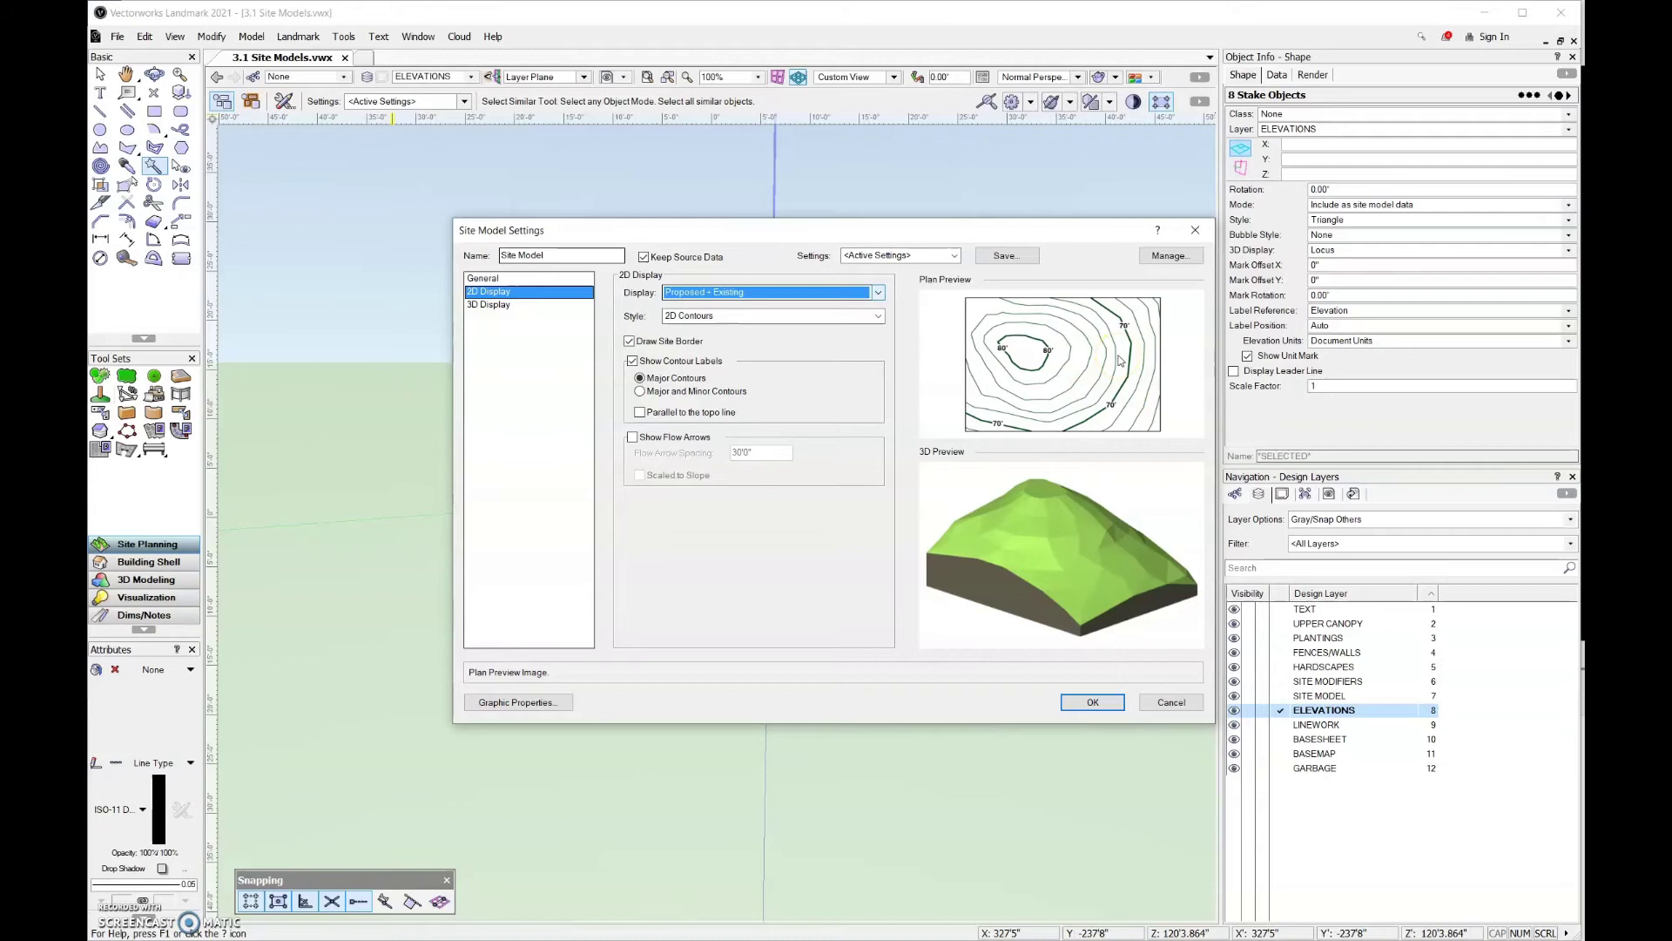
{"action": "left_click", "coordinate": [878, 316]}
{"action": "left_click", "coordinate": [784, 350]}
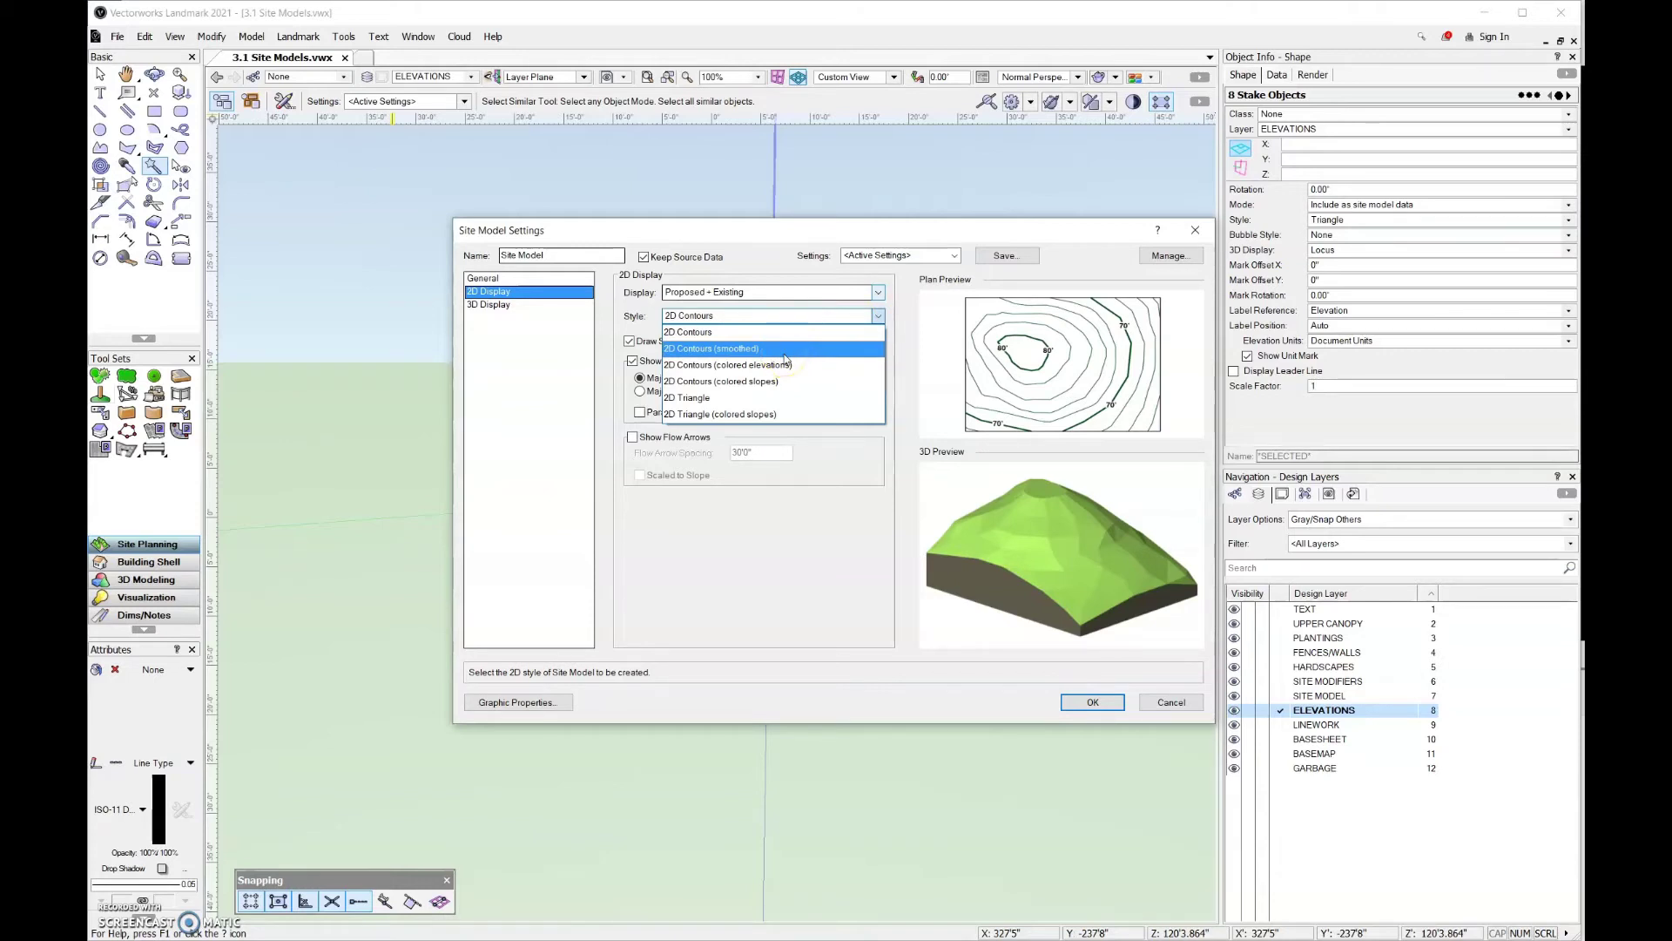
{"action": "left_click", "coordinate": [784, 353]}
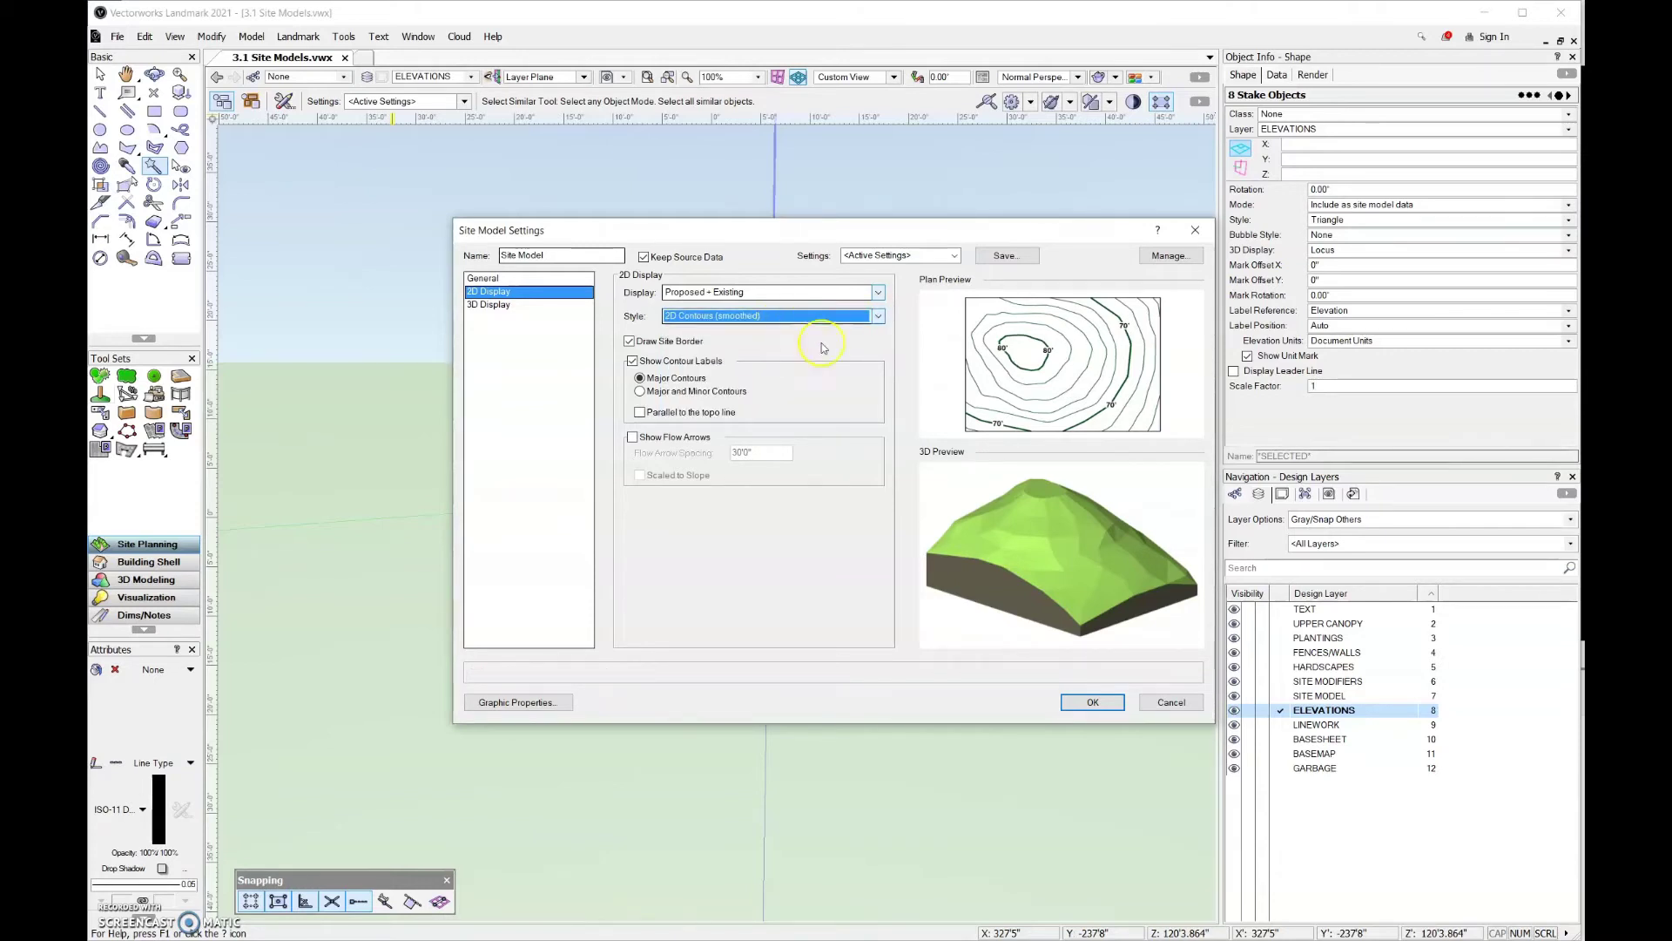
In 3D Display, set Display to Proposed Only with the 3D Mesh style
{"action": "left_click", "coordinate": [527, 306]}
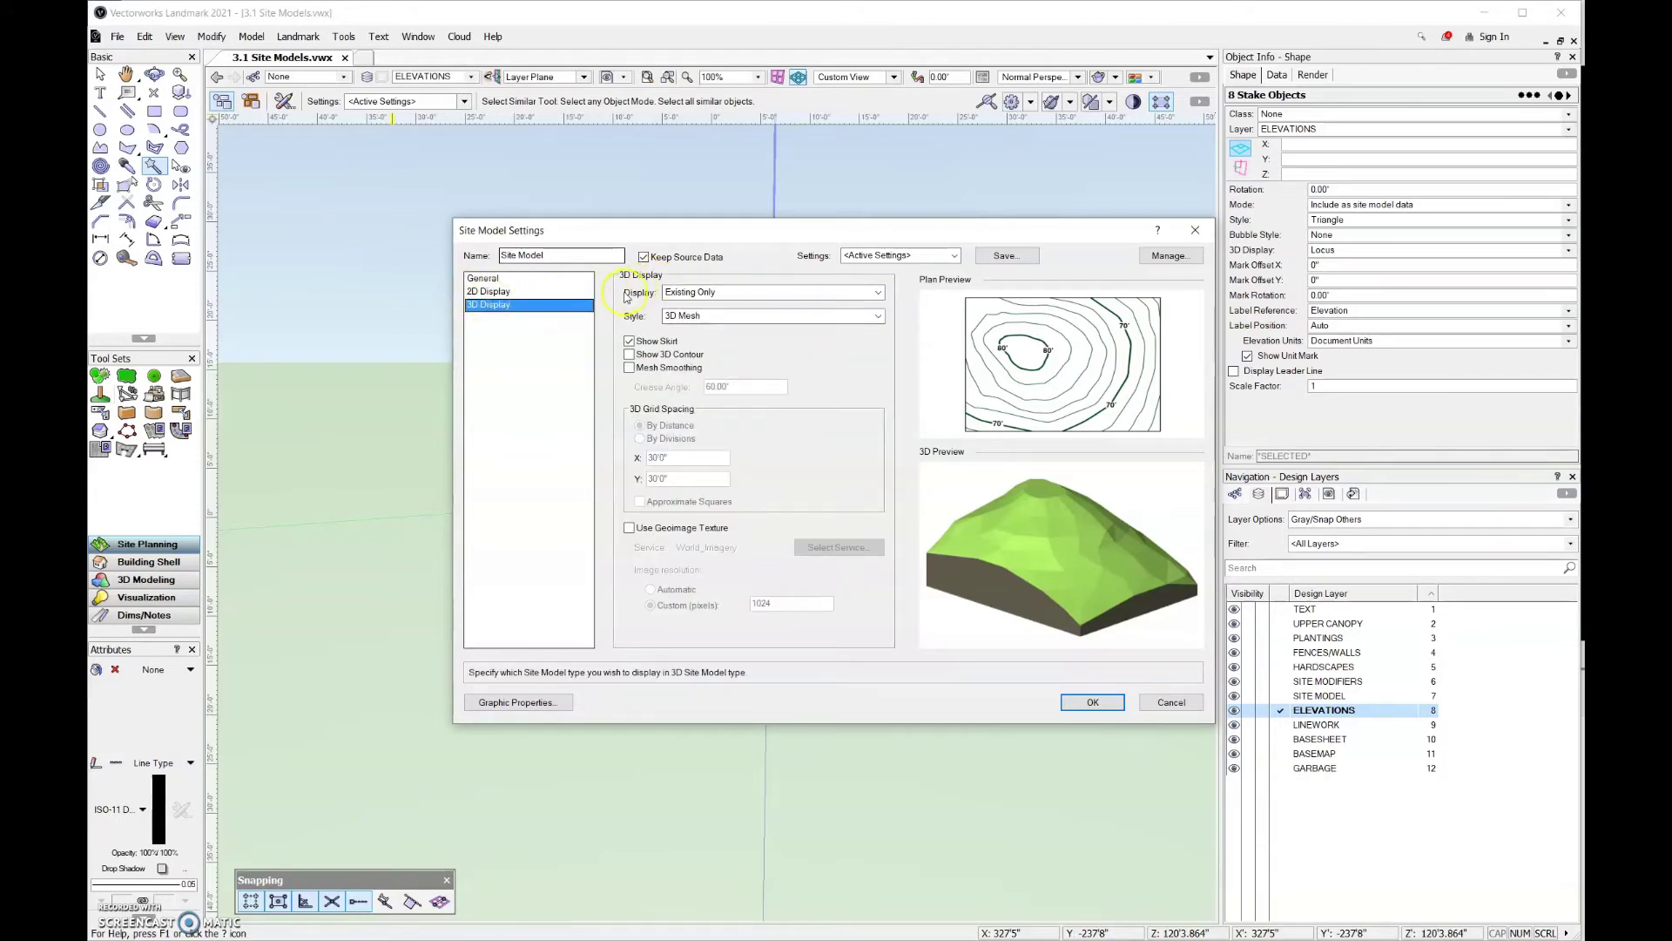
{"action": "left_click", "coordinate": [874, 293]}
{"action": "left_click", "coordinate": [802, 341]}
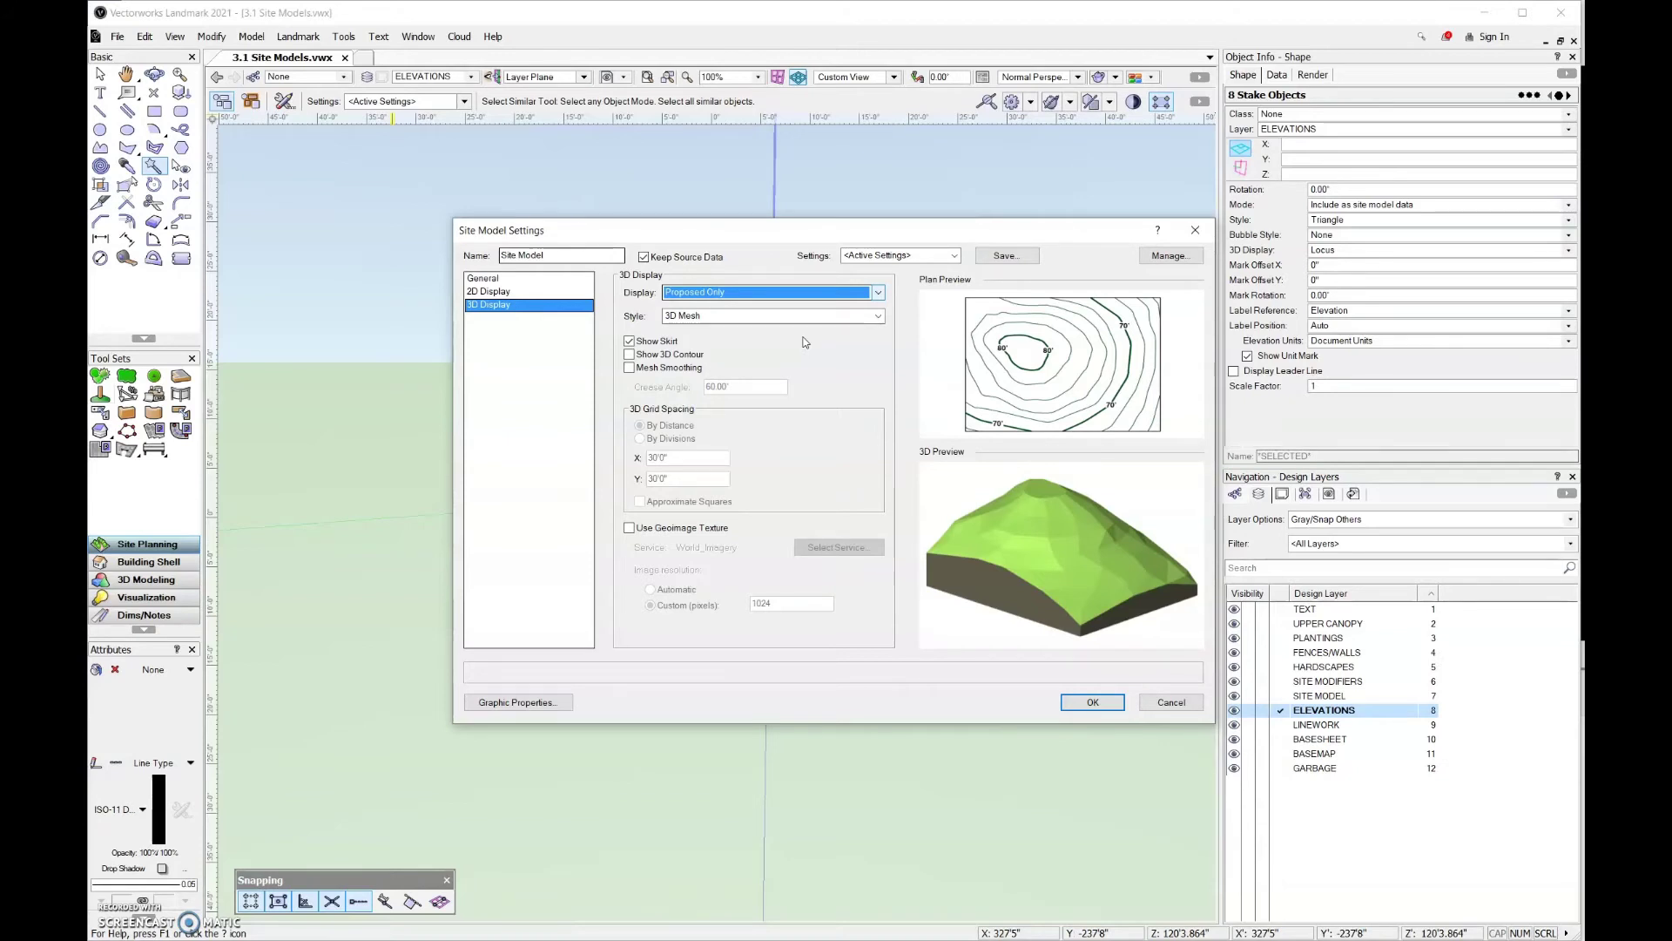
{"action": "left_click", "coordinate": [879, 317]}
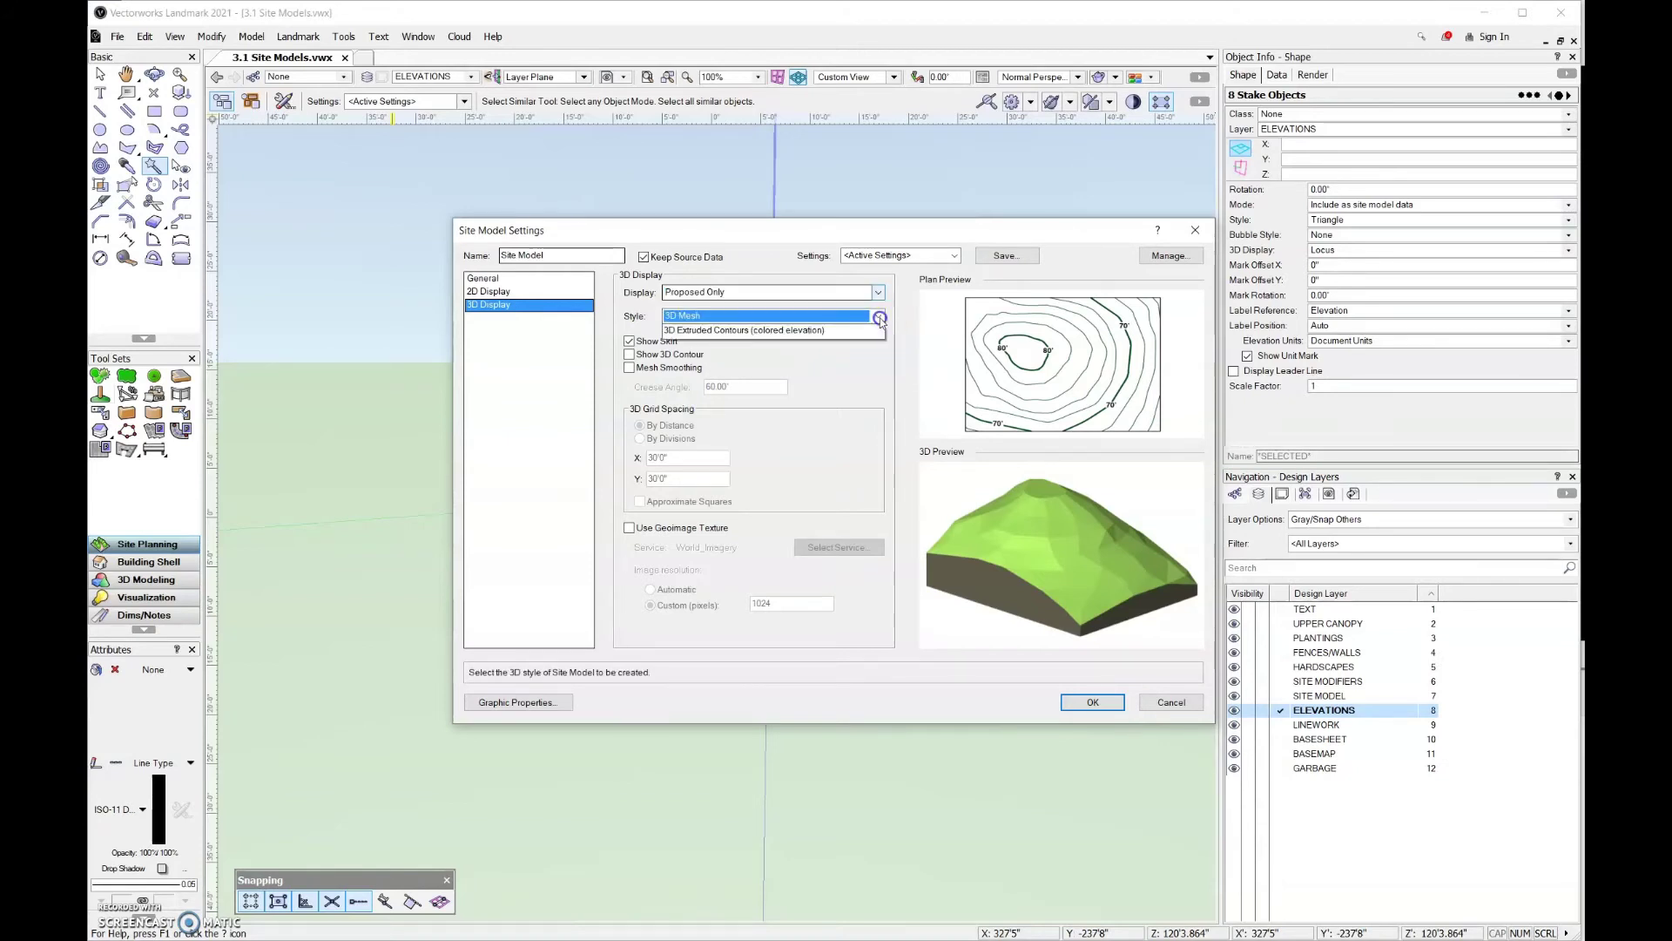
{"action": "left_click", "coordinate": [865, 334]}
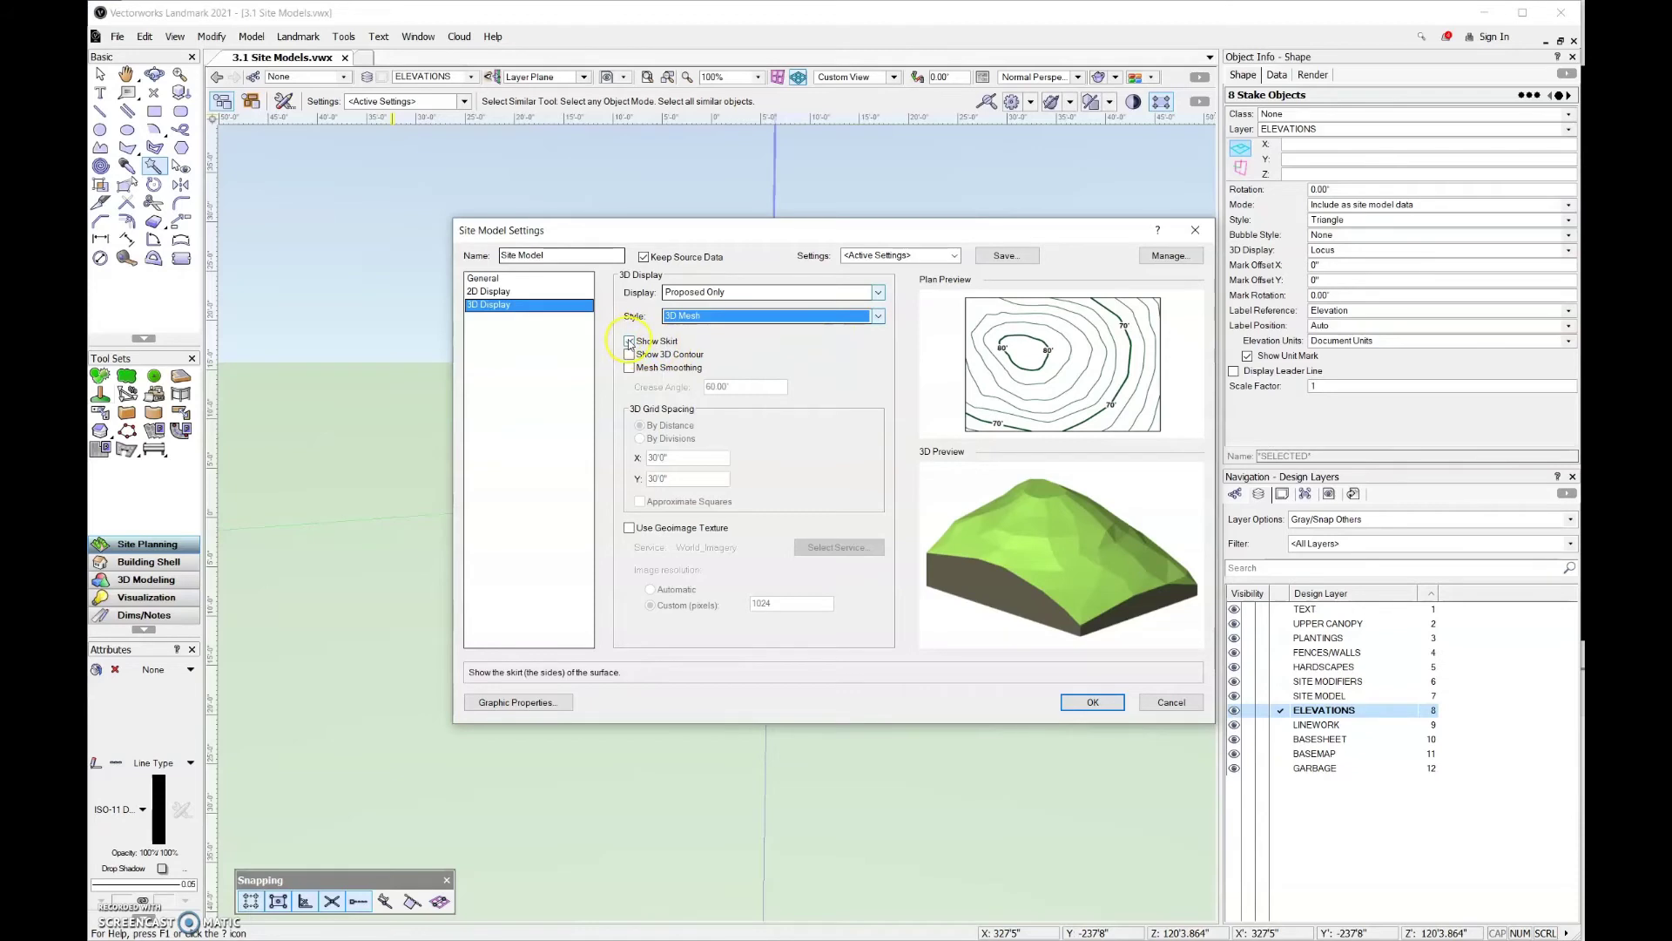
Turn off Show Skirt and turn on Mesh Smoothing with a 60° crease angle
{"action": "left_click", "coordinate": [629, 341]}
{"action": "left_click", "coordinate": [742, 352]}
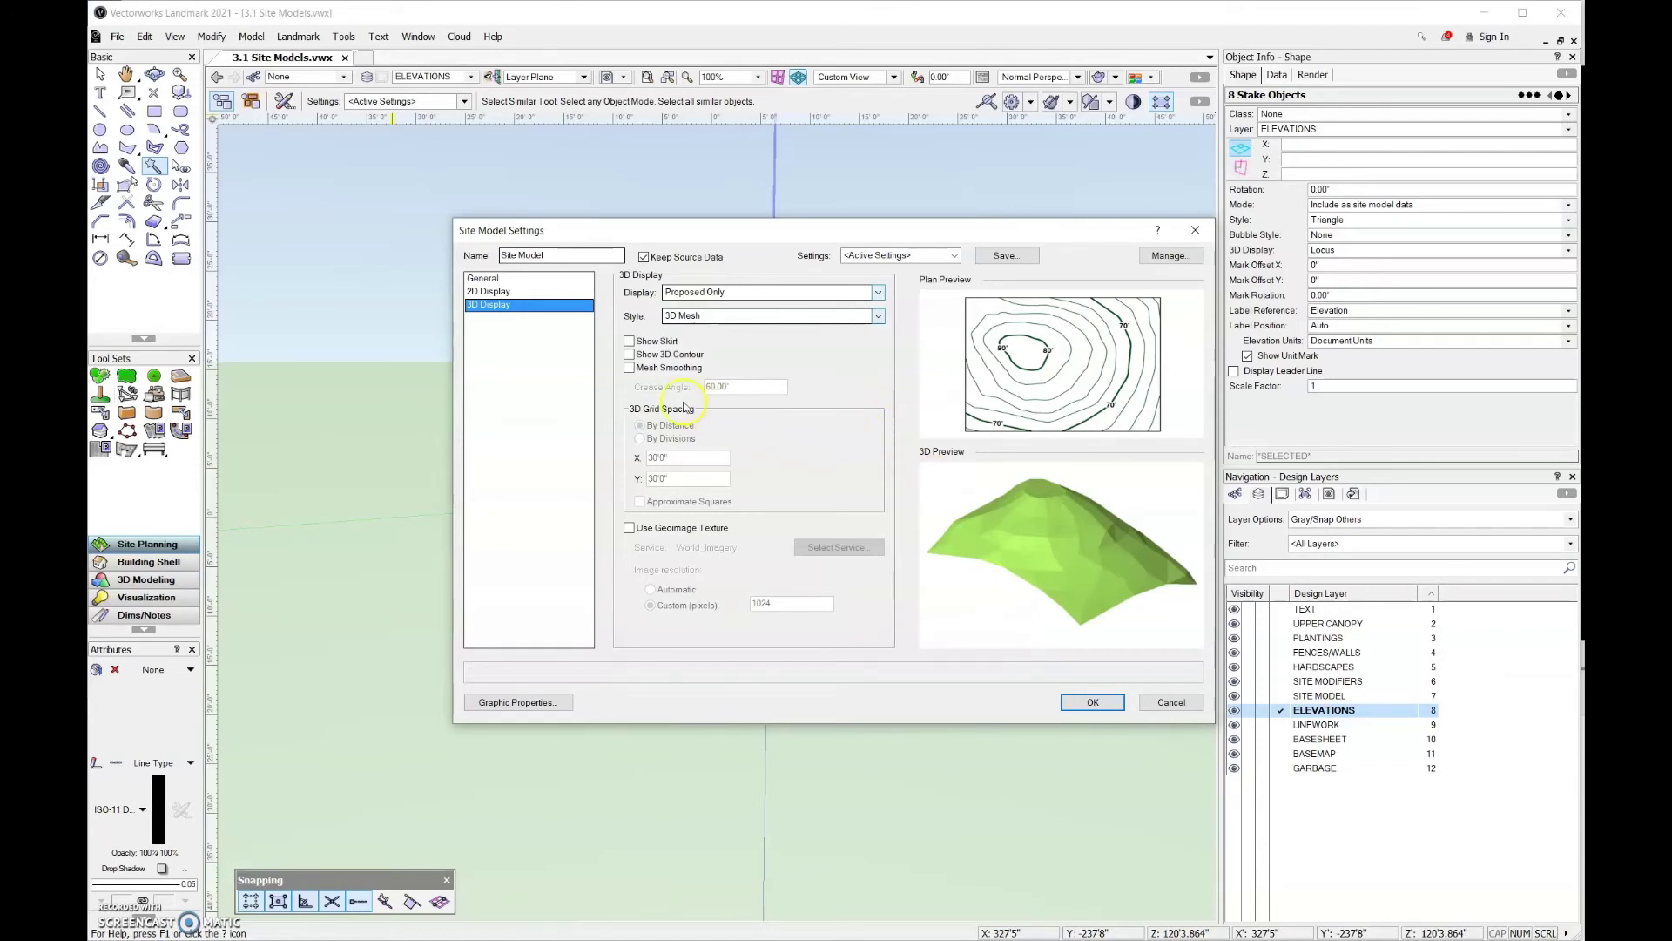
{"action": "left_click", "coordinate": [631, 370]}
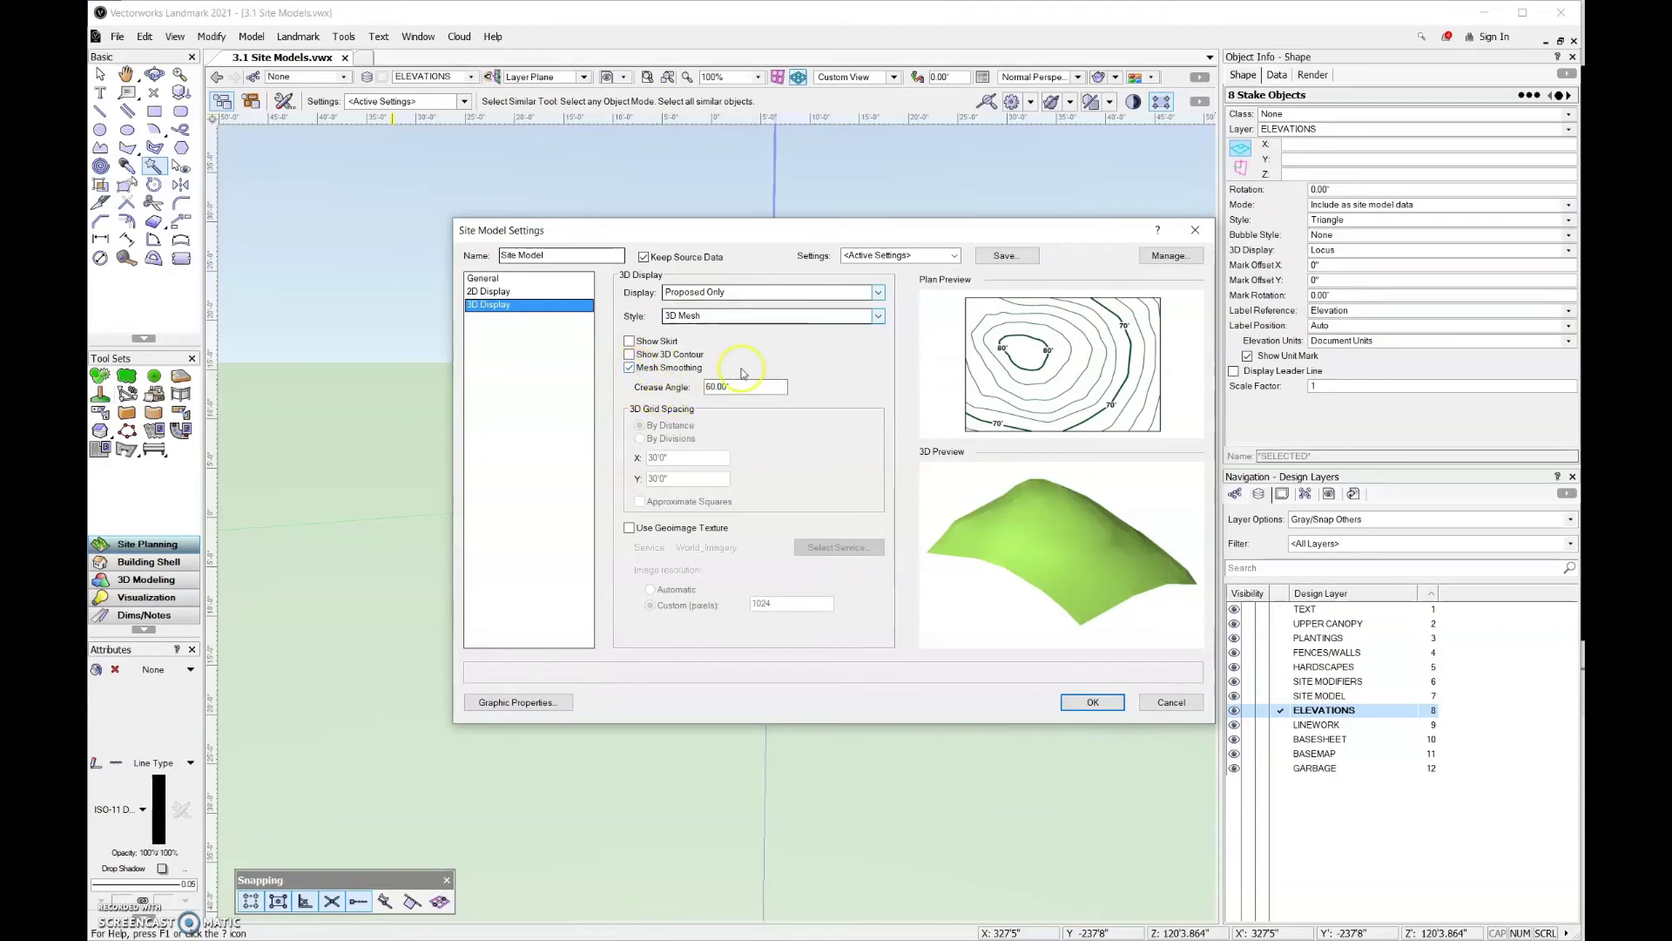
{"action": "left_click", "coordinate": [760, 381]}
Build the site model, select it, and fly low across its surface with Flyover
{"action": "left_click", "coordinate": [1072, 705]}
{"action": "left_click", "coordinate": [746, 490]}
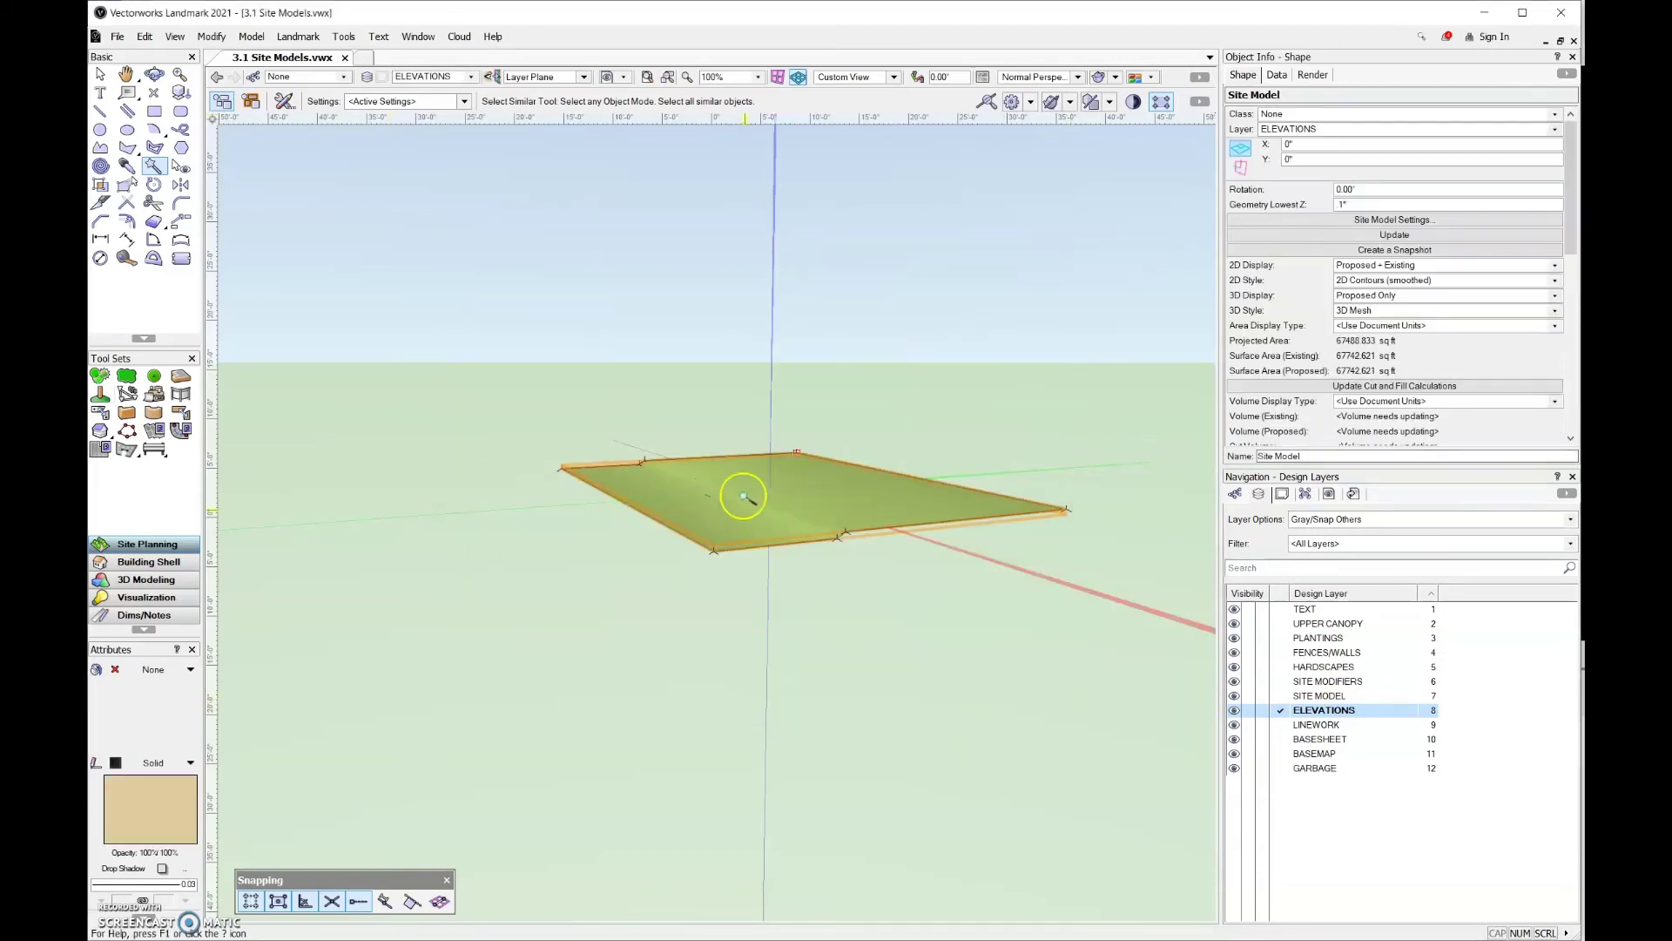
{"action": "scroll", "coordinate": [834, 505], "scroll_direction": "up", "scroll_amount": 2}
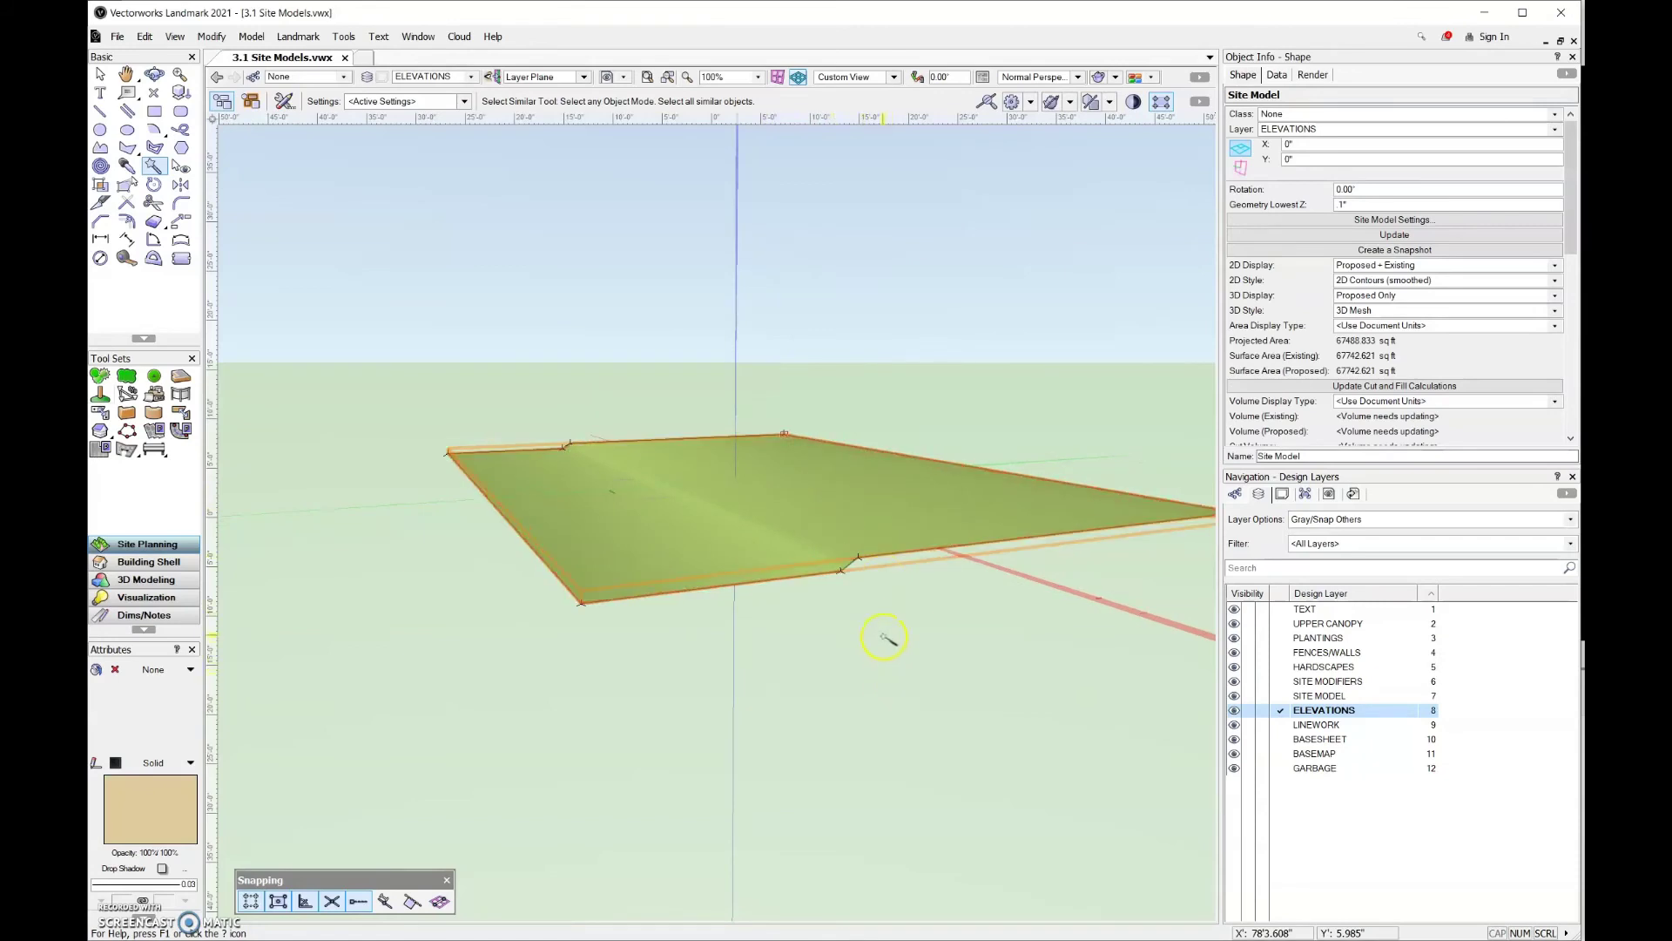
{"action": "left_click", "coordinate": [154, 74]}
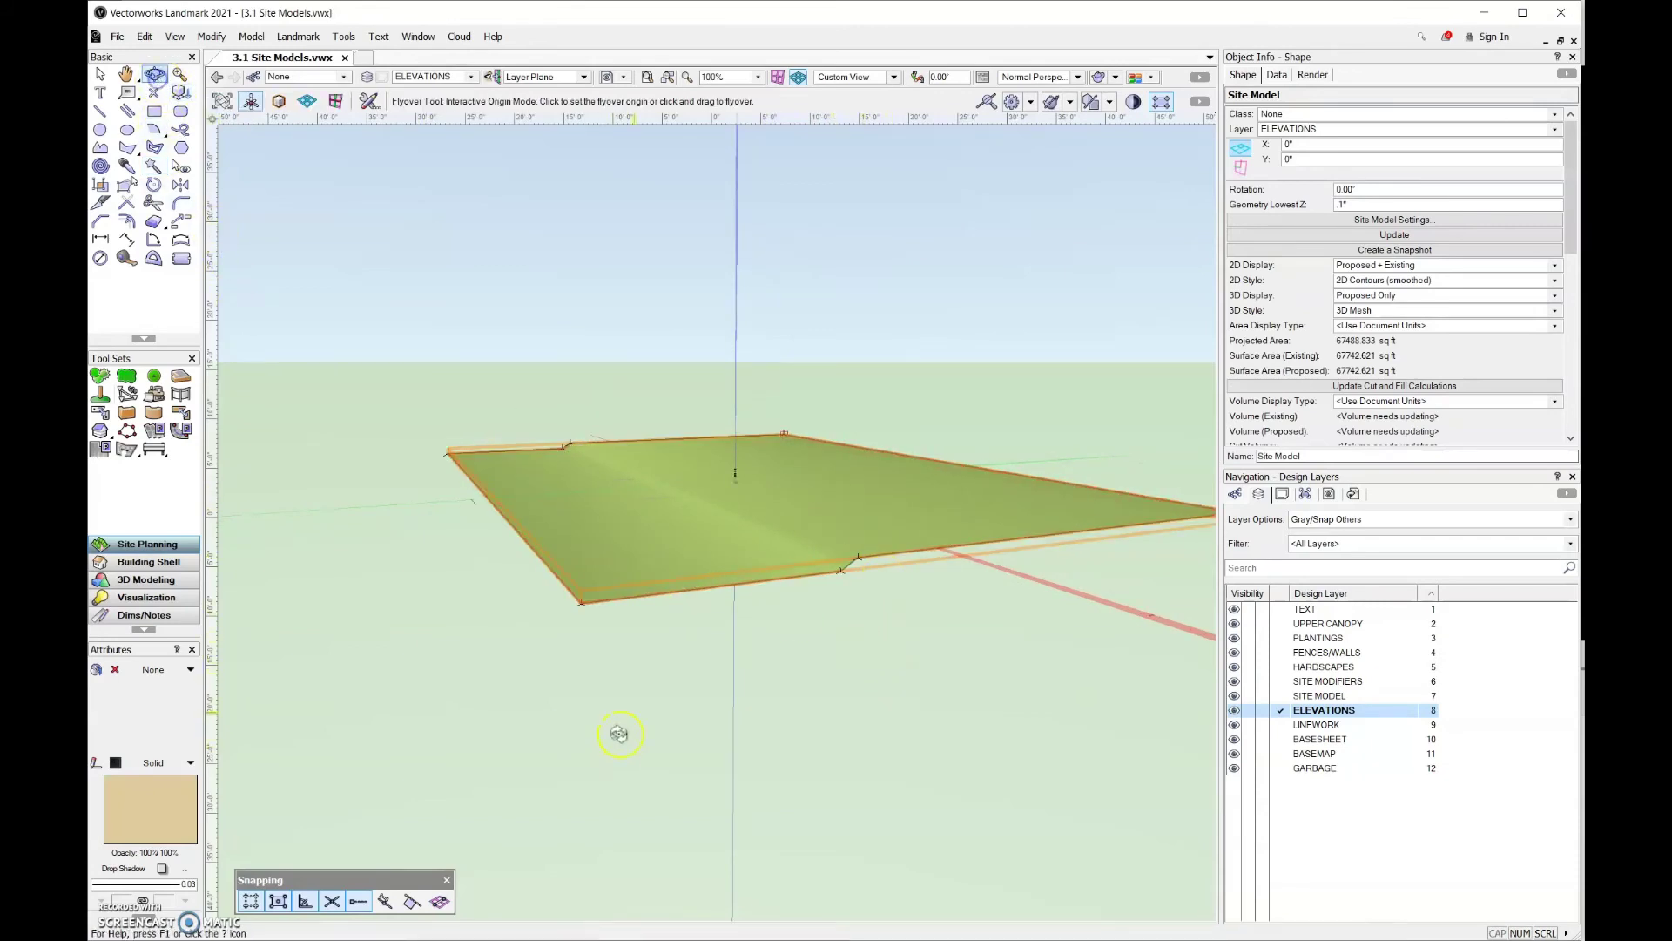
{"action": "left_click_drag", "start_coordinate": [619, 734], "coordinate": [722, 692]}
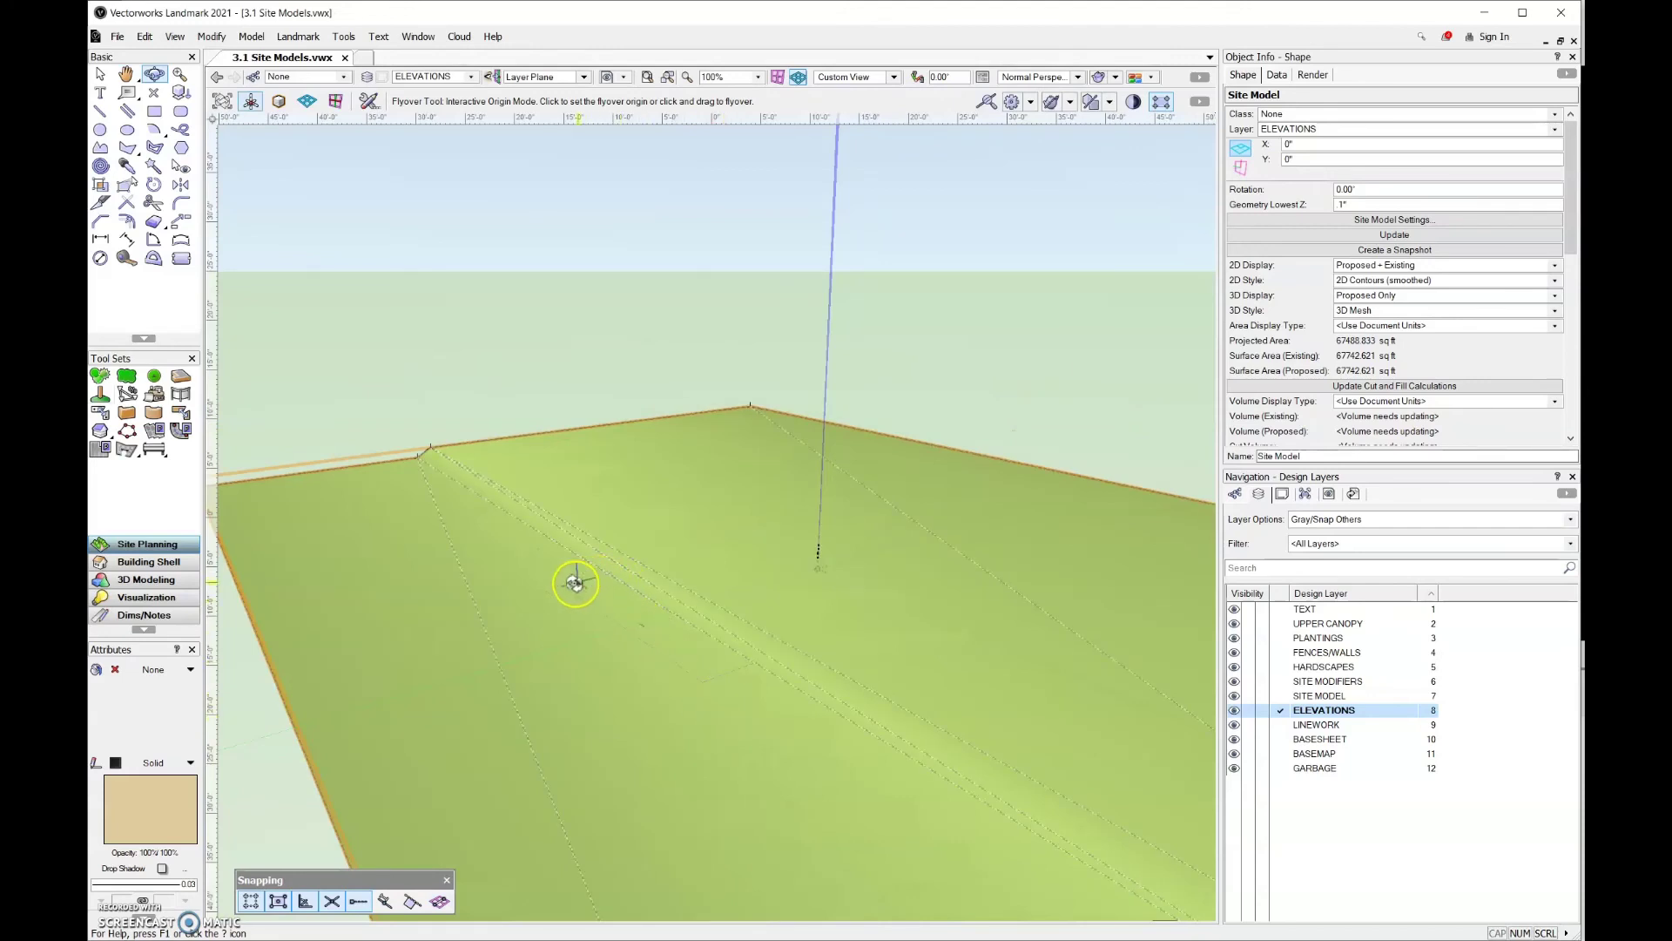
{"action": "left_click", "coordinate": [723, 678]}
Move the site model to the SITE MODEL layer and set Layer Options to Show/Snap/Modify Others
{"action": "key", "text": "x"}
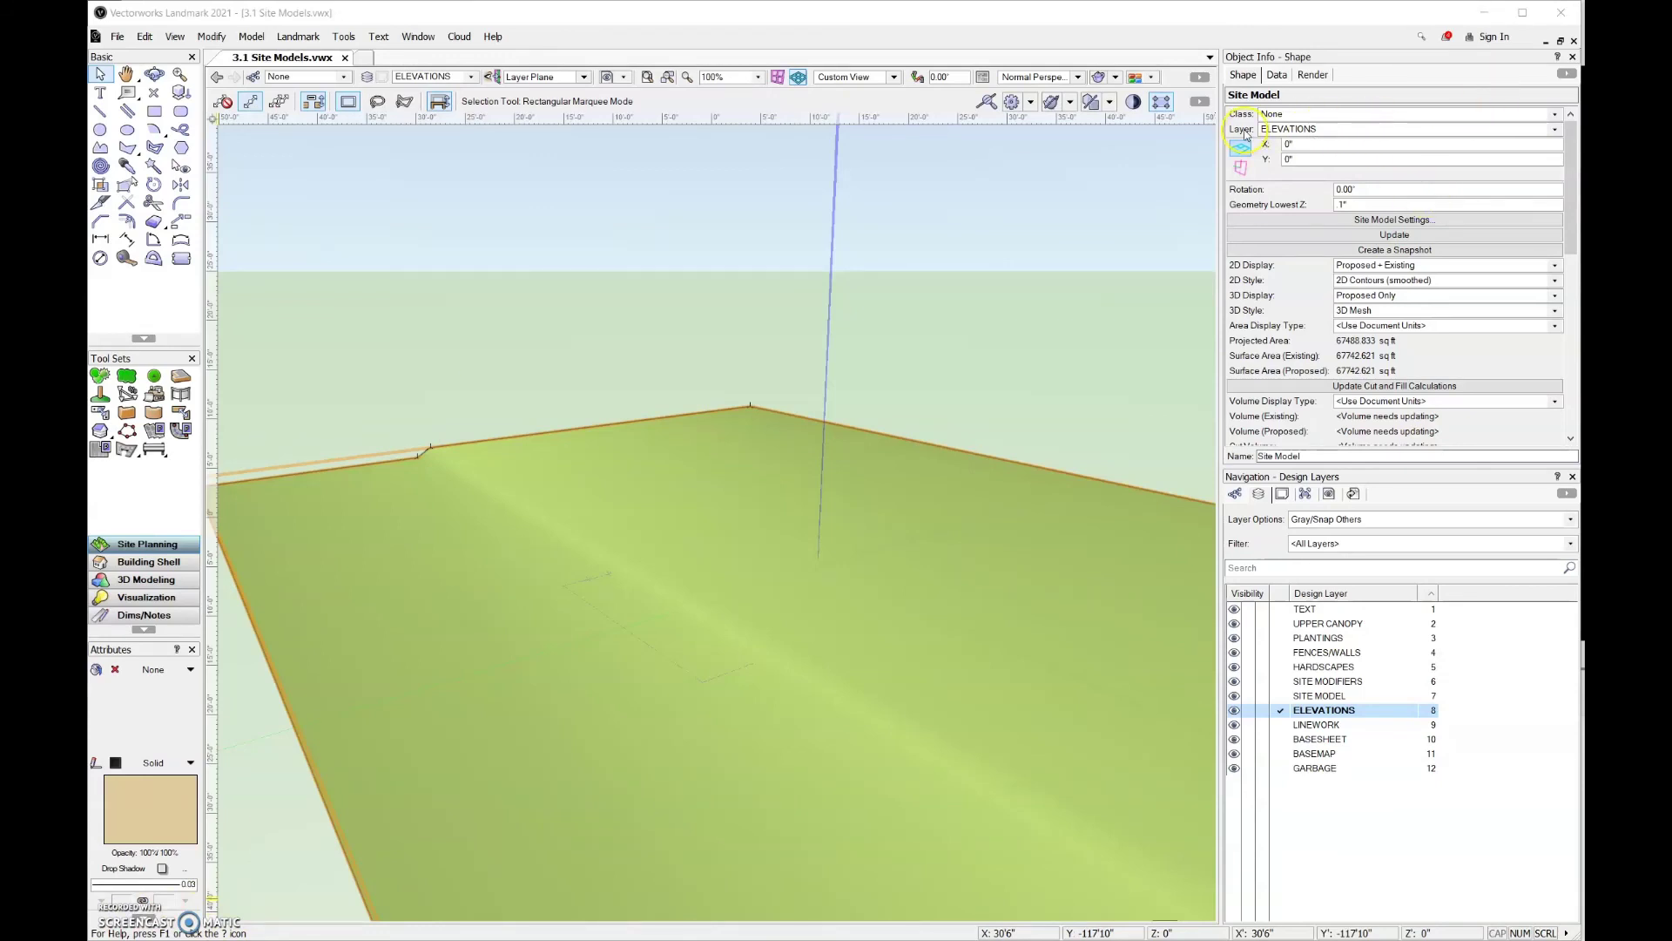
{"action": "left_click", "coordinate": [1344, 129]}
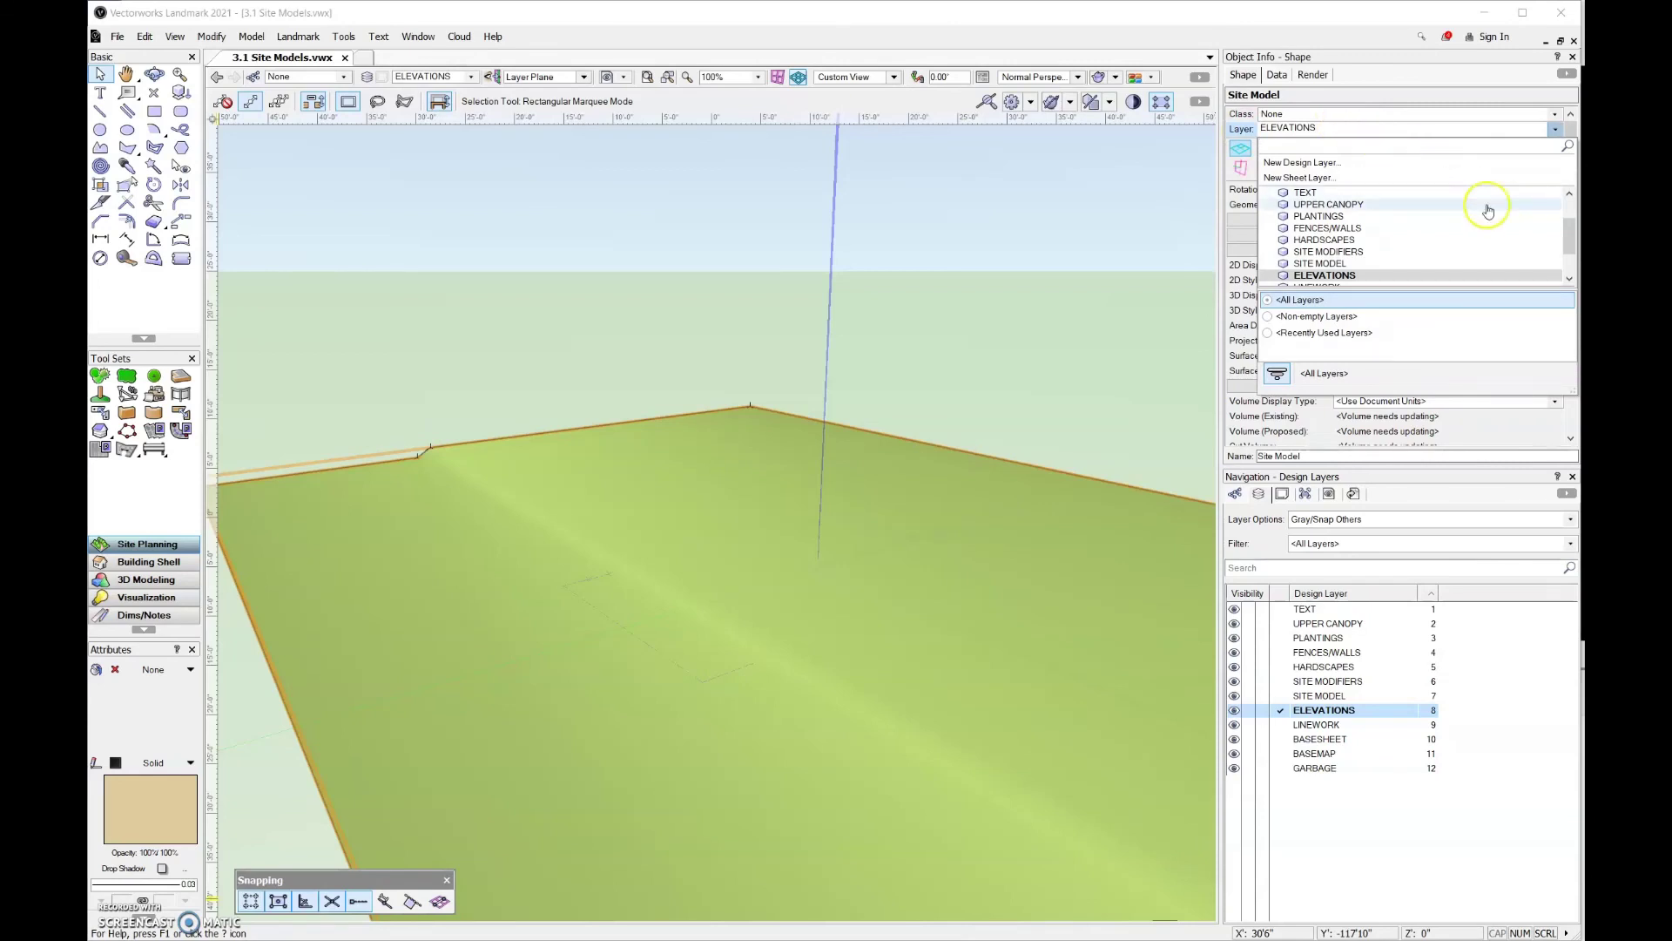
{"action": "left_click", "coordinate": [1317, 263]}
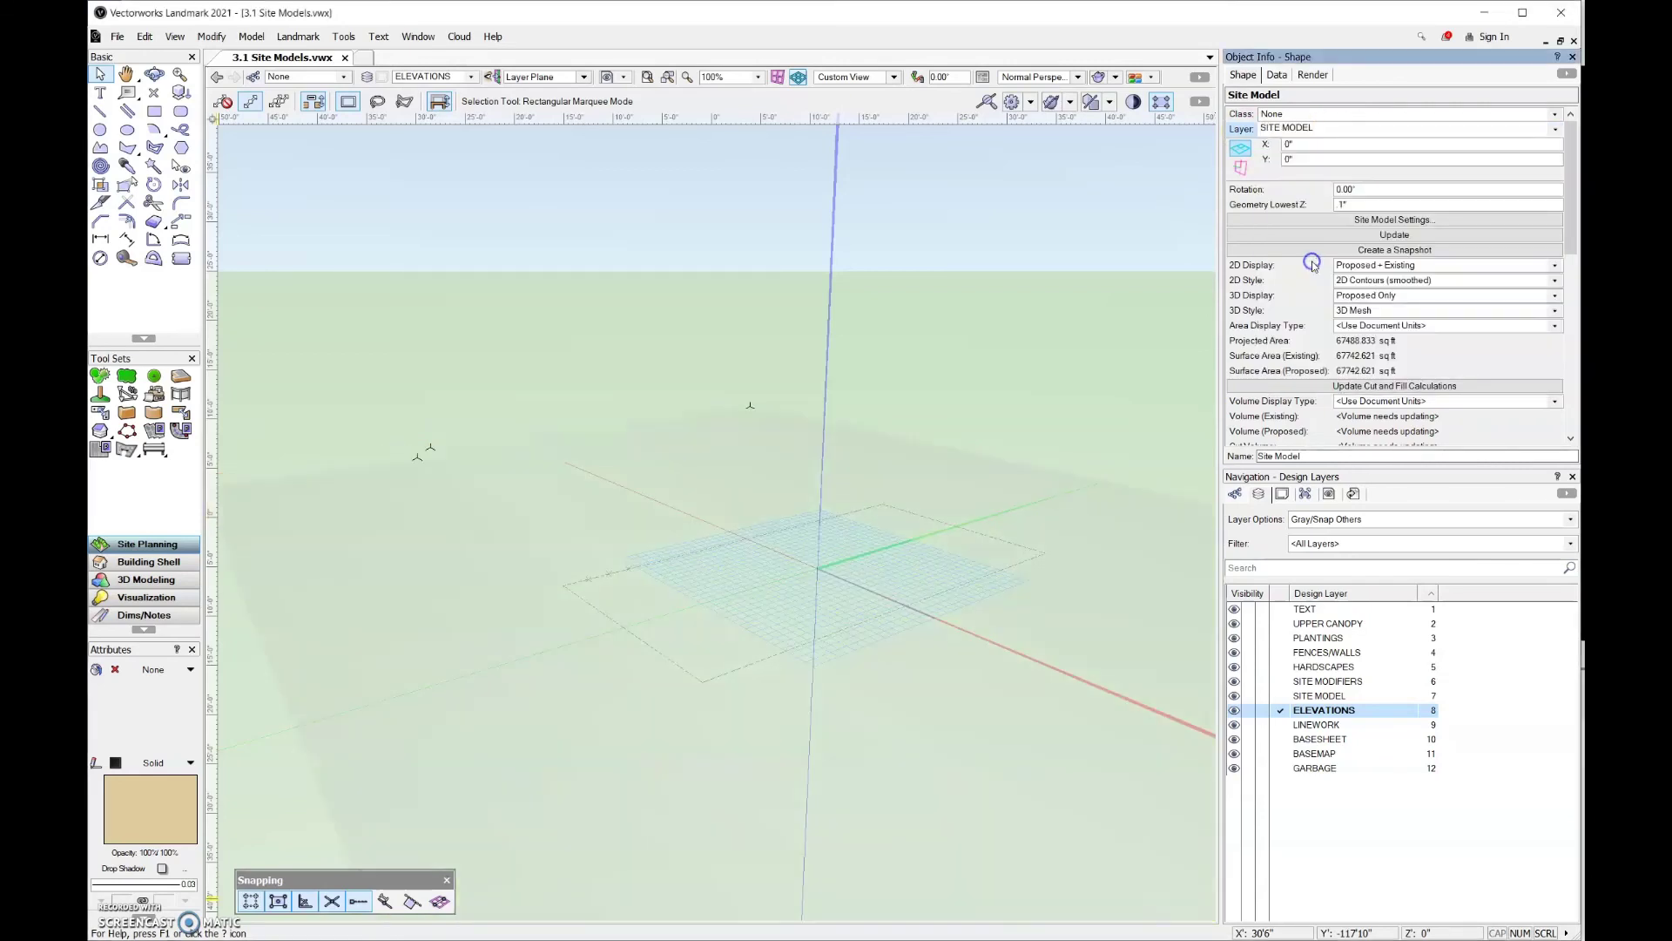
{"action": "left_click", "coordinate": [1479, 520]}
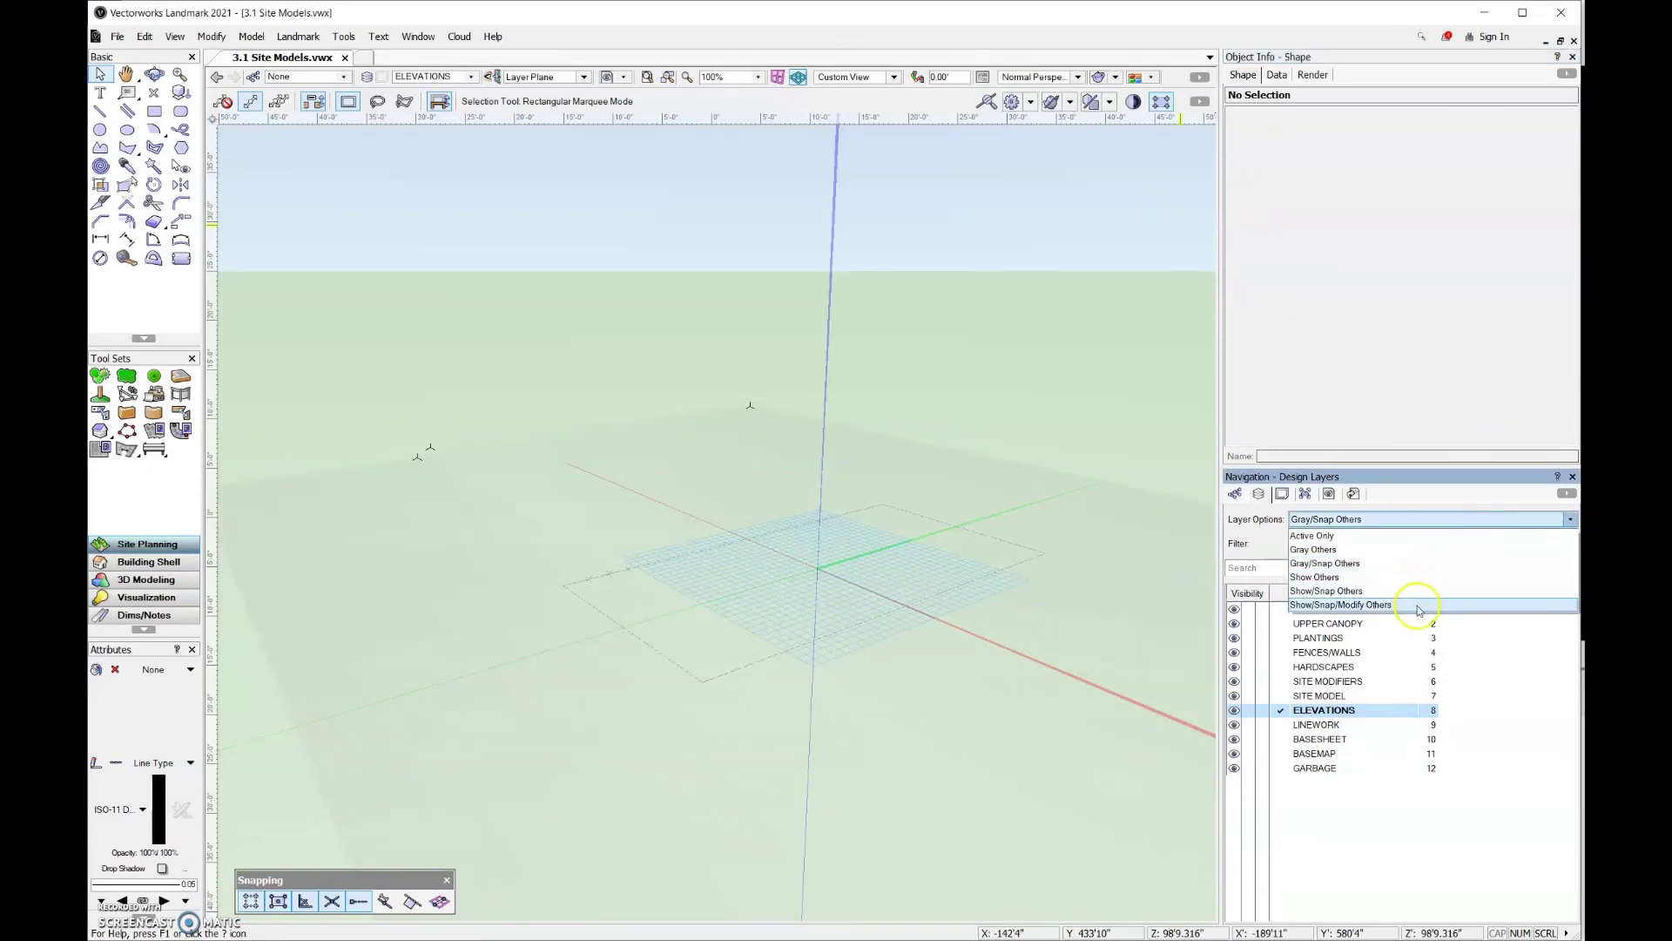
{"action": "left_click", "coordinate": [1418, 607]}
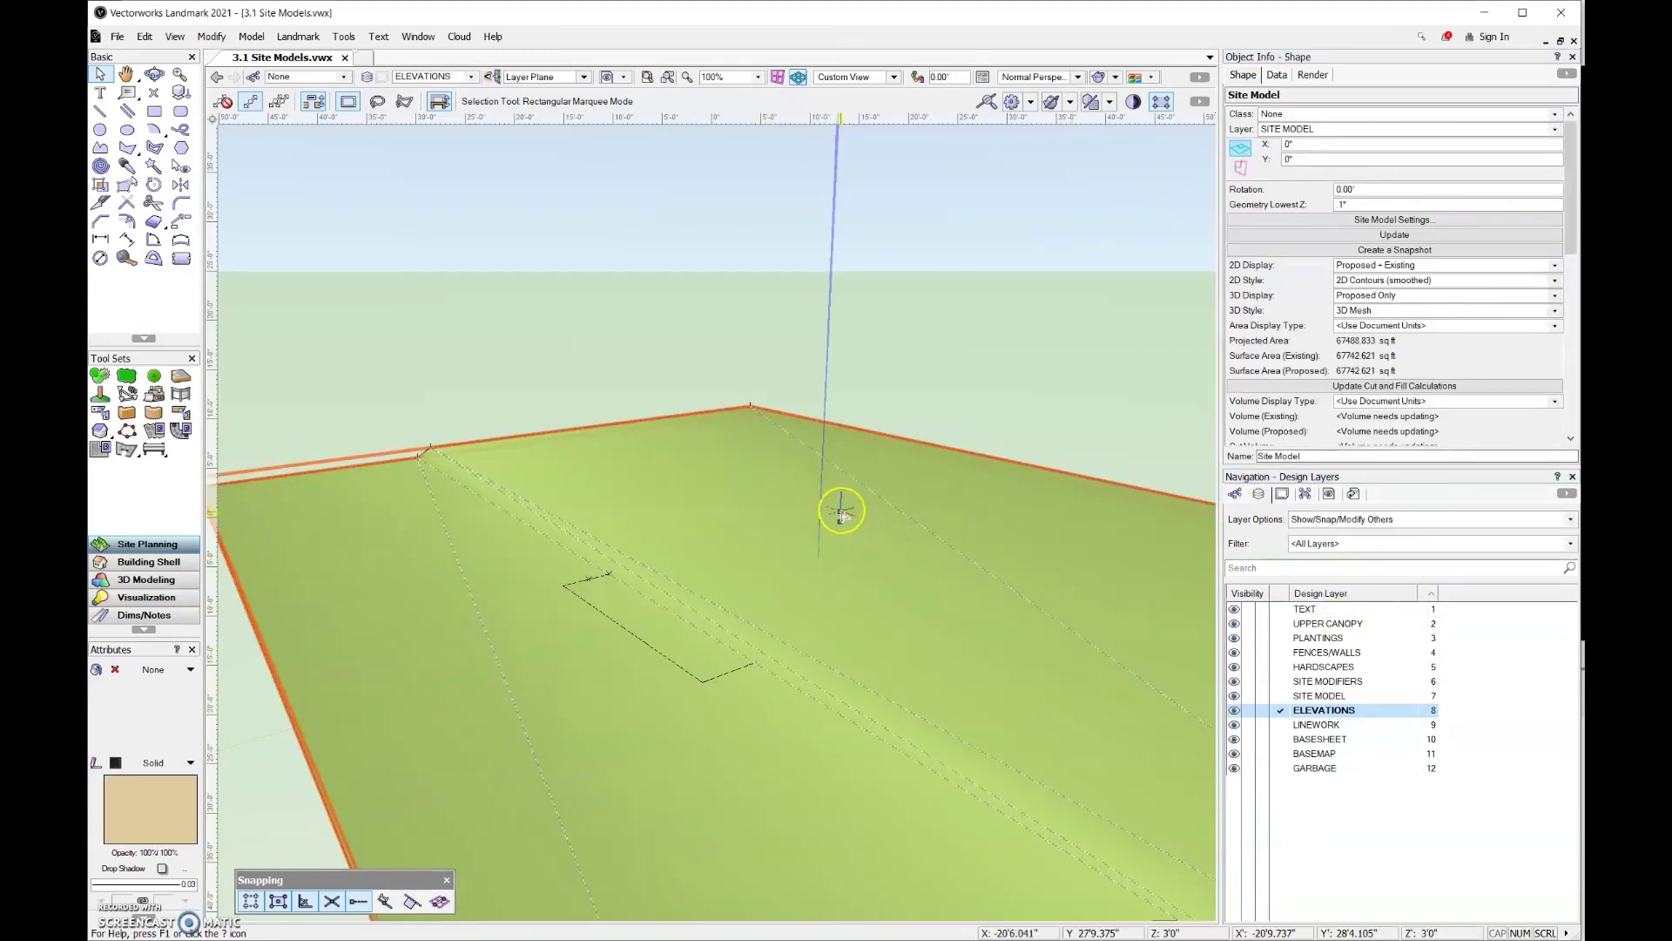